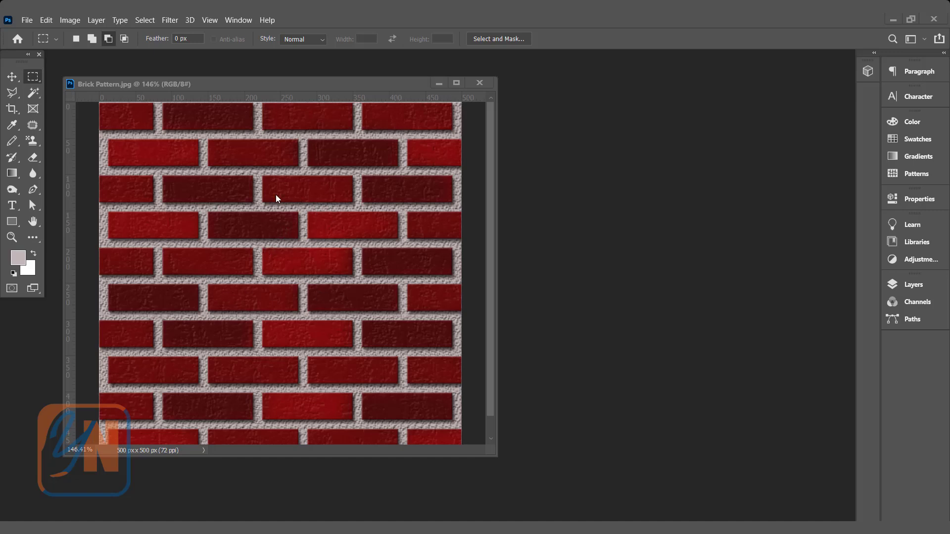
Step: Create a new 500 × 500 px RGB document at 72 ppi and float it in its own window
click(28, 20)
click(33, 31)
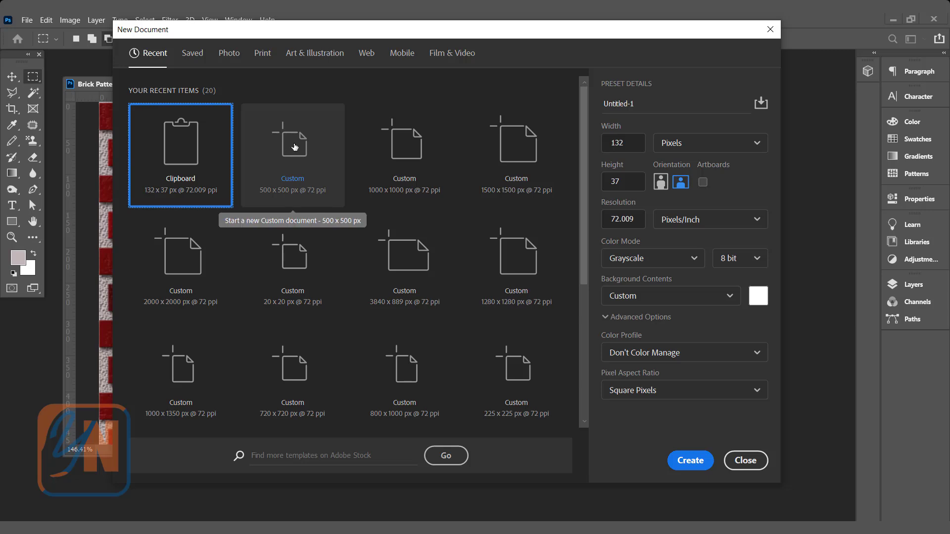
click(295, 147)
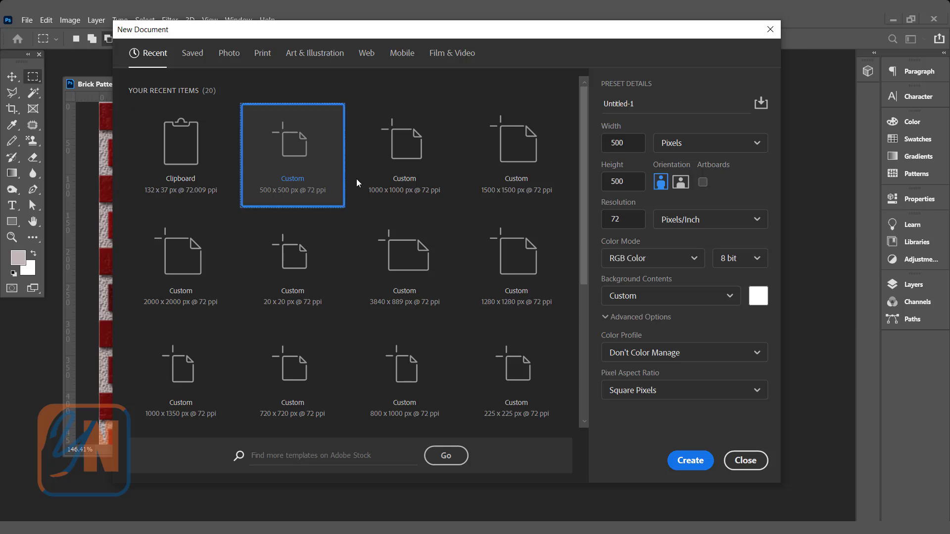
click(690, 460)
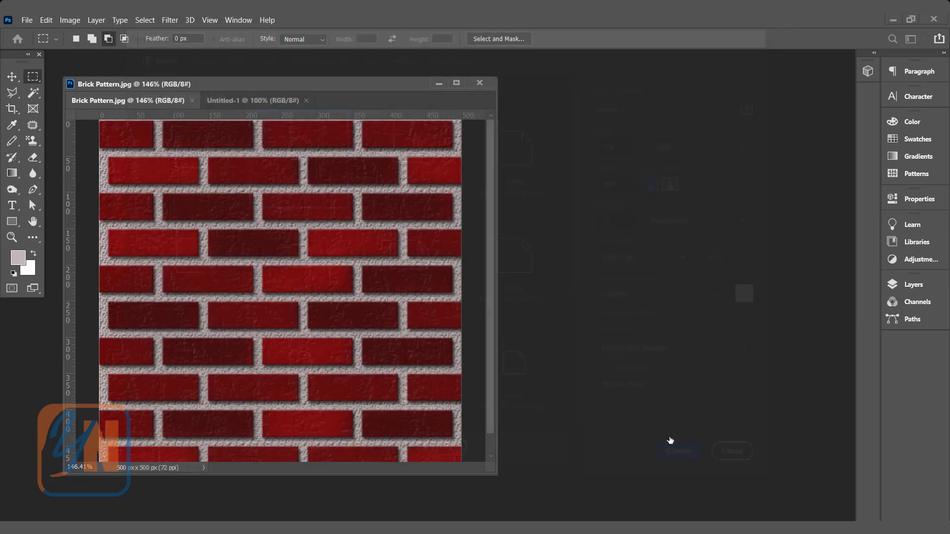
drag(277, 106, 402, 90)
Step: Fit the Untitled-1 canvas to the screen and display the 50 px grid over it
key(ctrl+0)
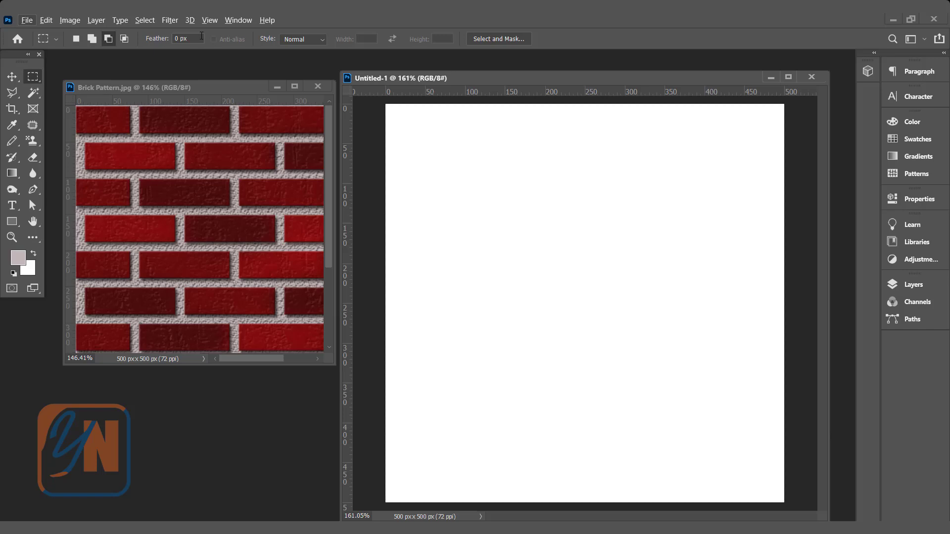
click(209, 20)
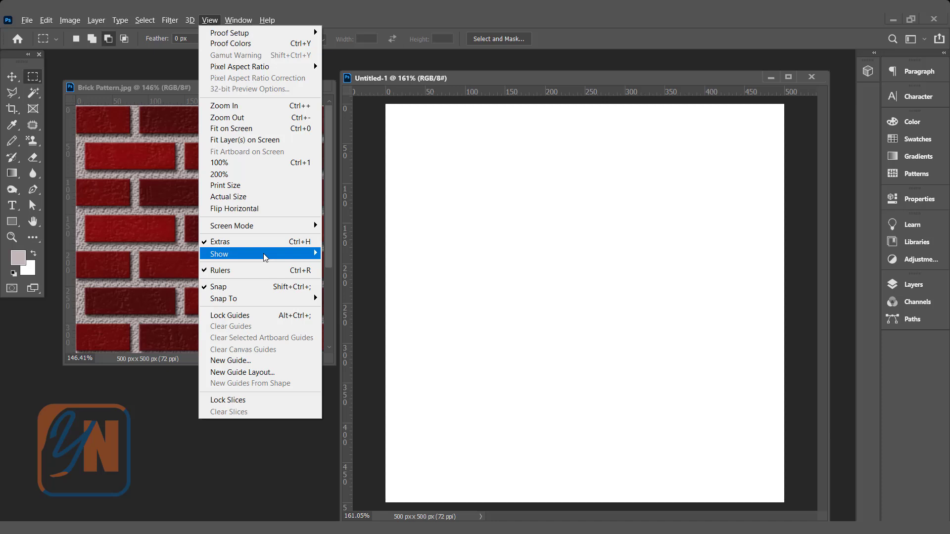
mouse_move(264, 253)
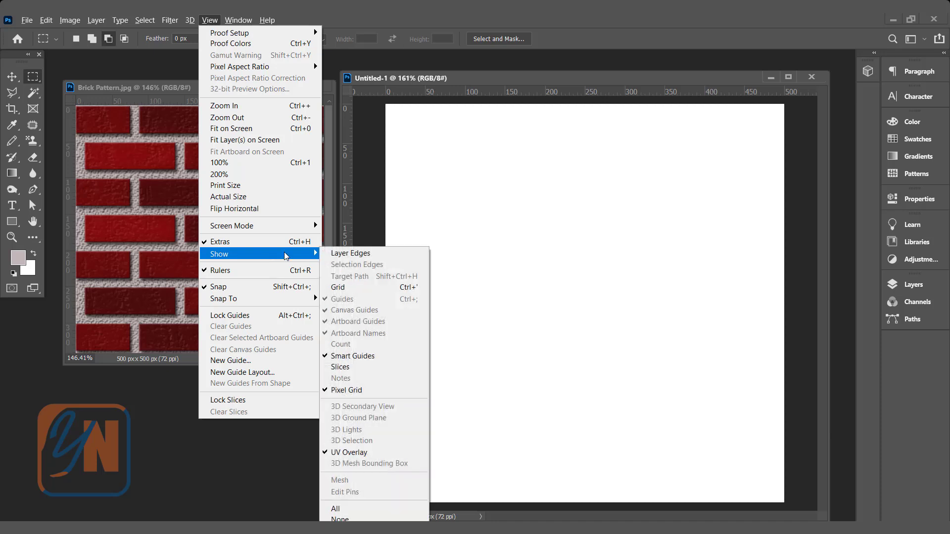
click(340, 288)
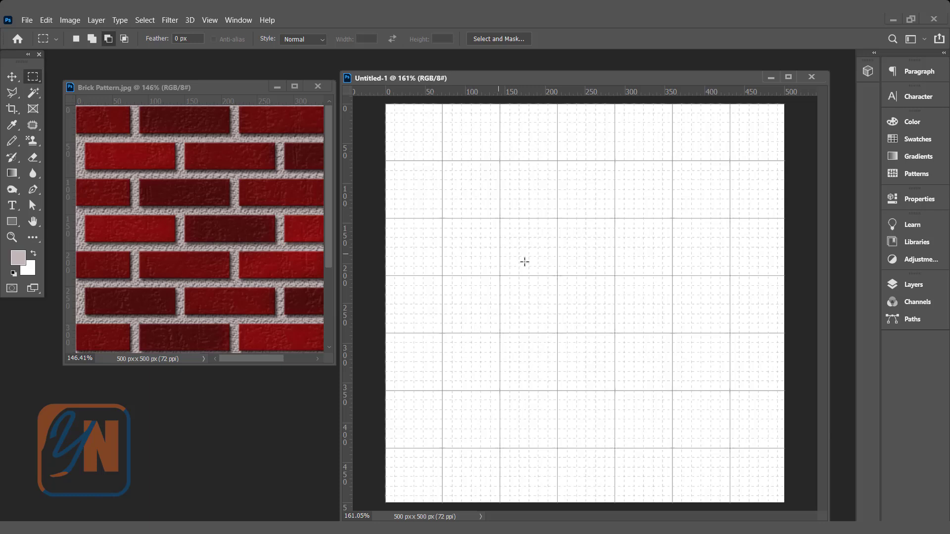
click(47, 22)
mouse_move(79, 498)
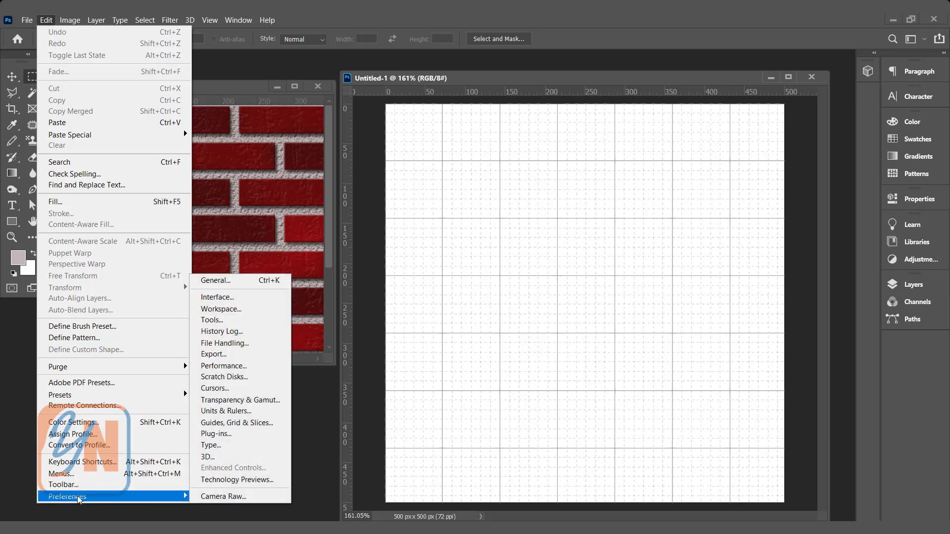
click(237, 426)
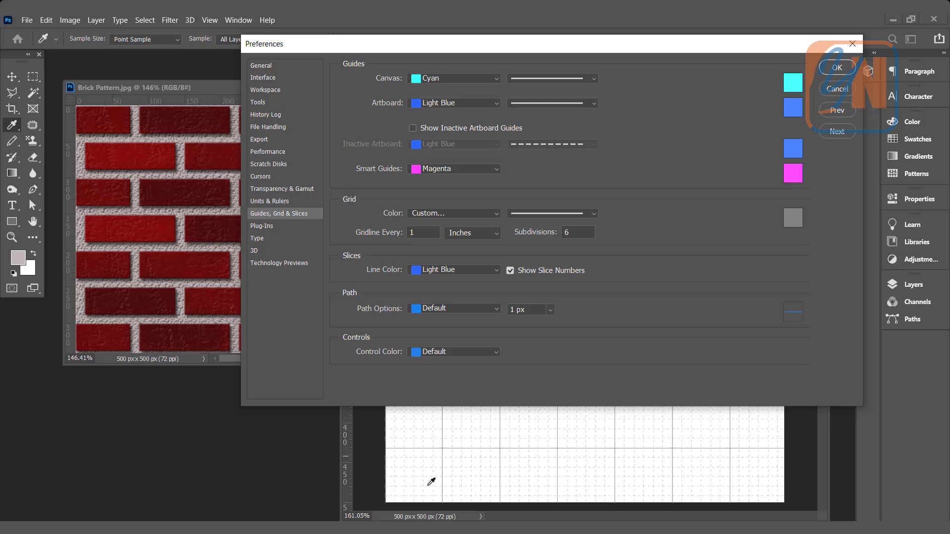
double_click(409, 237)
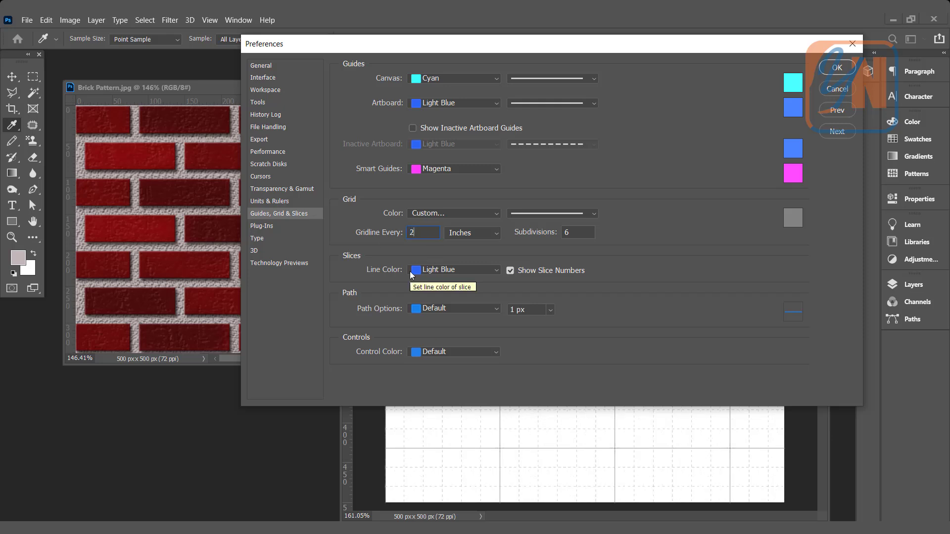
text(2)
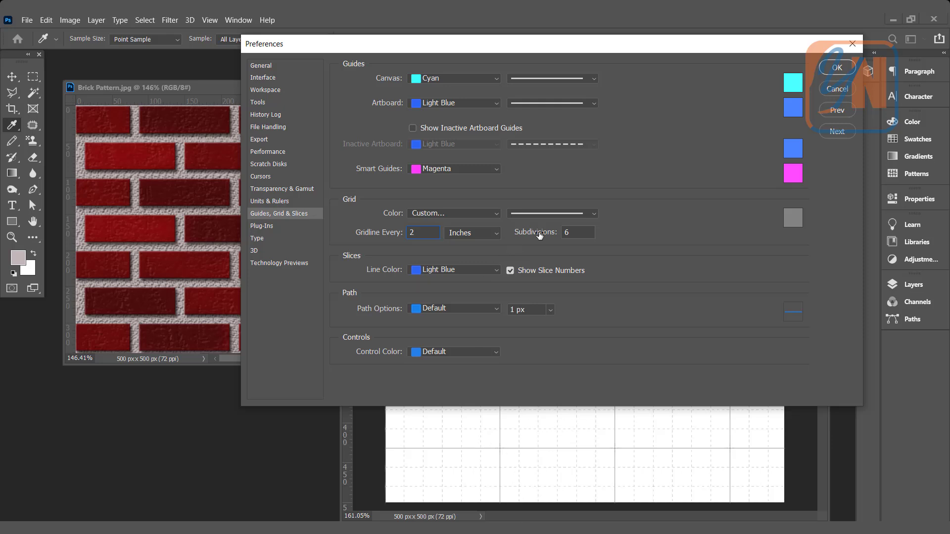
click(571, 231)
text(8)
click(837, 89)
key(m)
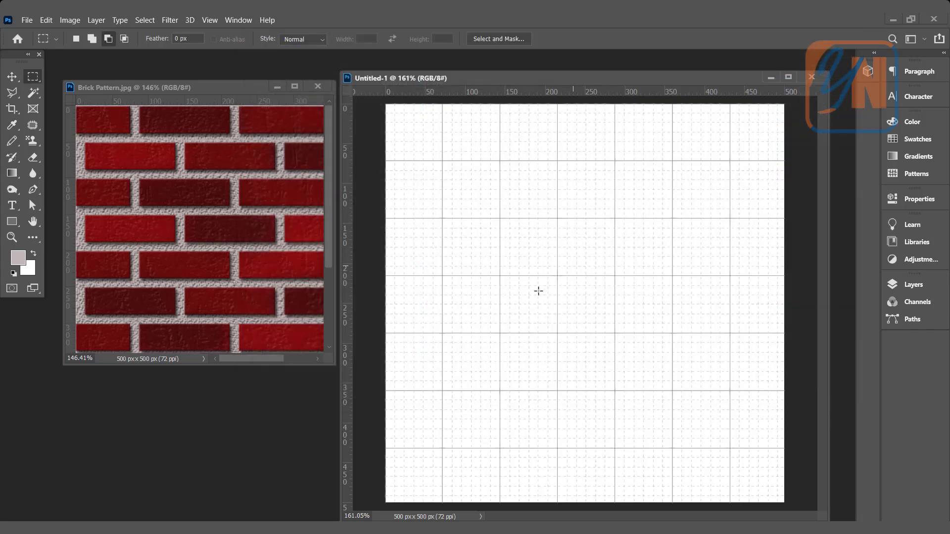
Step: Show the Layers panel and turn on snapping to the grid
click(921, 284)
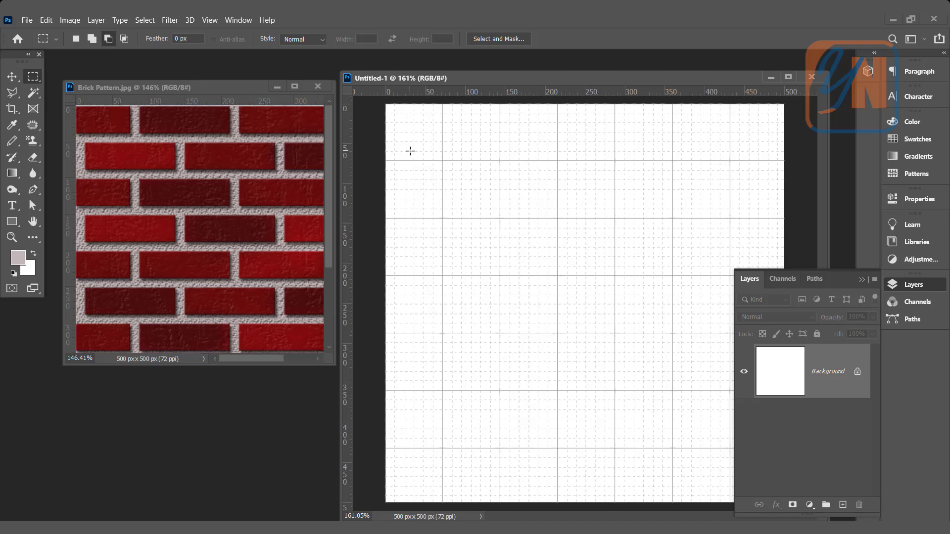
click(210, 20)
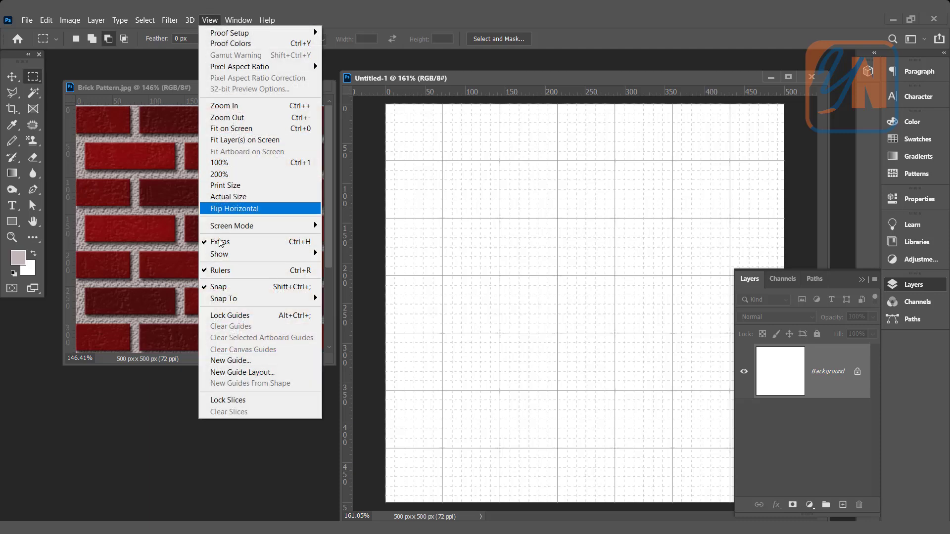
mouse_move(247, 300)
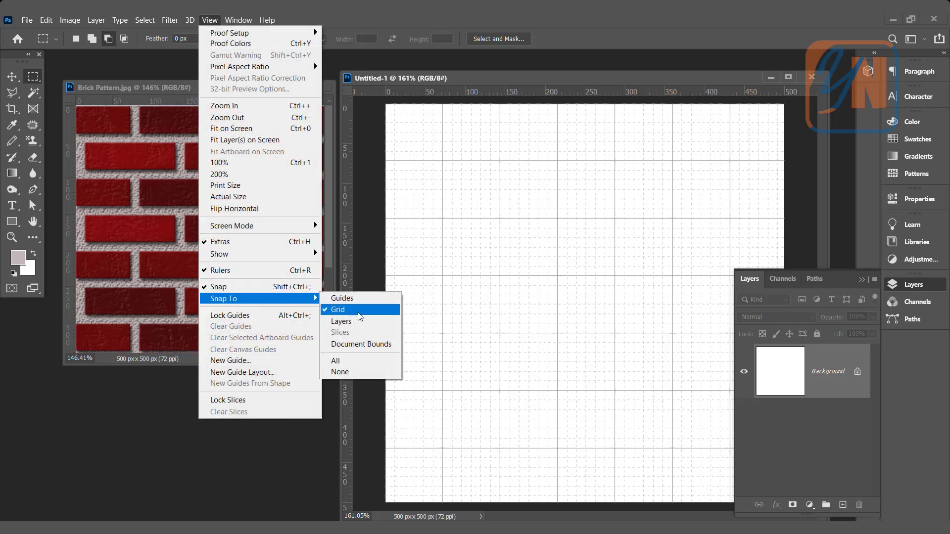
click(461, 77)
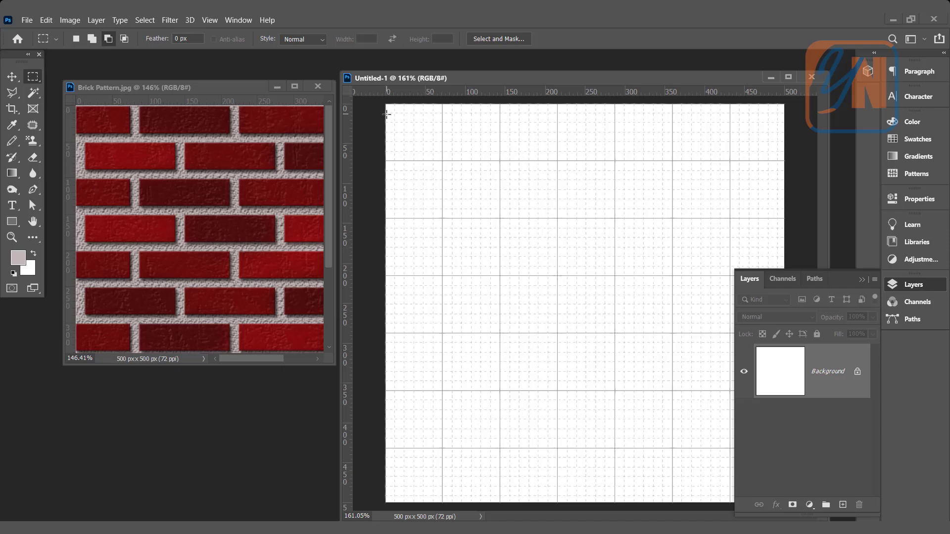
Step: Marquee a 132 × 36 px brick-sized rectangle at the canvas's top-left corner
drag(386, 113, 490, 142)
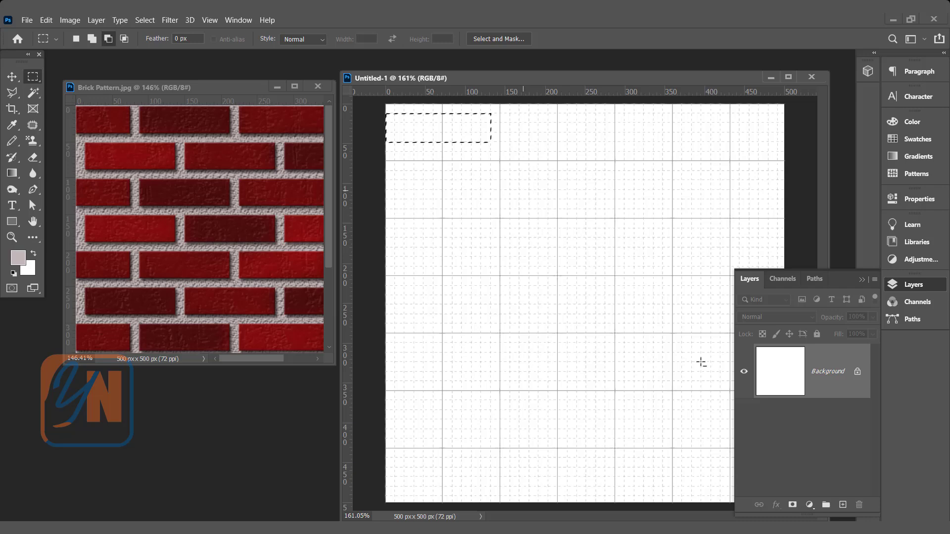
Step: Add Layer 1 and fill the brick selection with dark red #8a0707
click(842, 504)
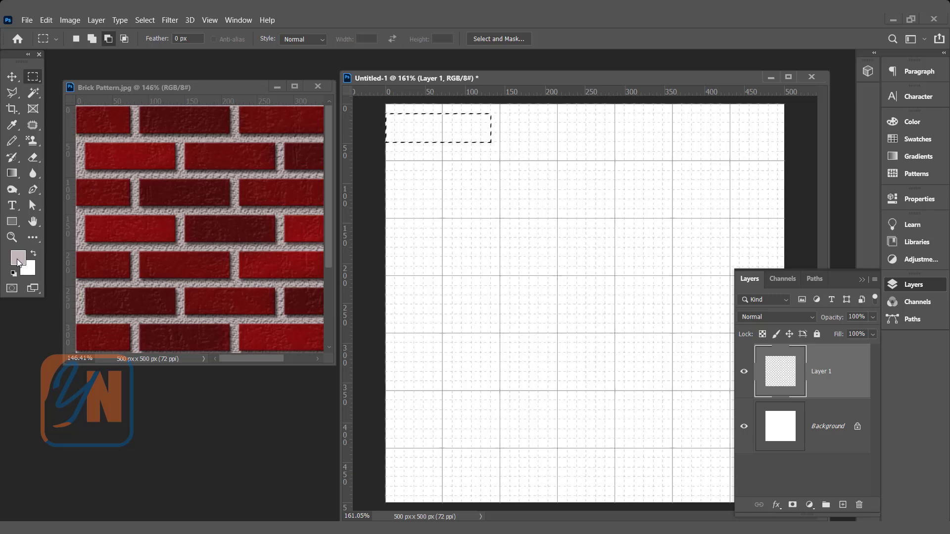
click(17, 258)
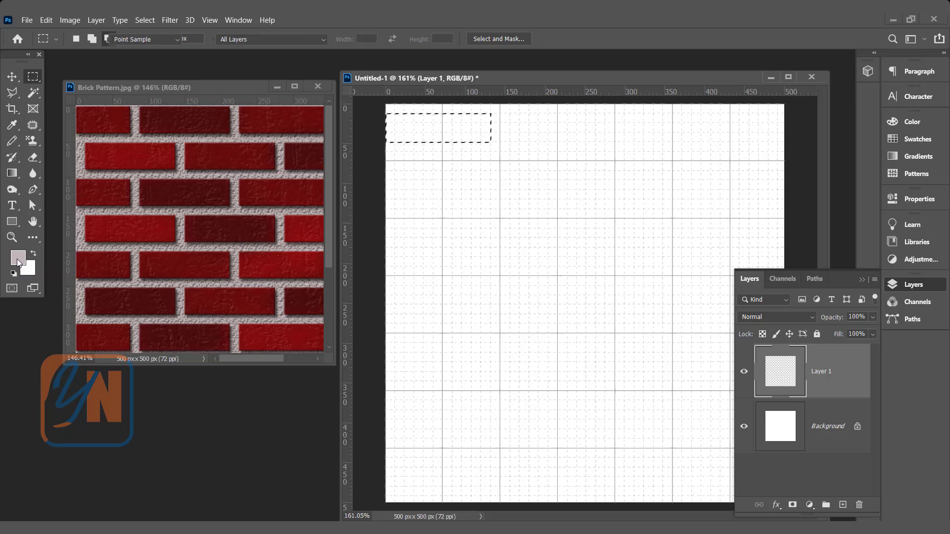
drag(775, 246, 771, 237)
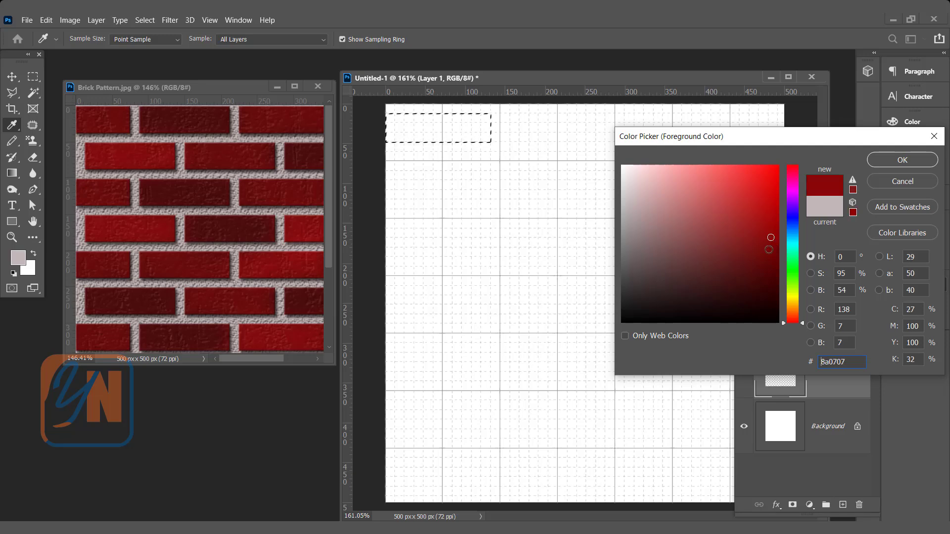
click(908, 166)
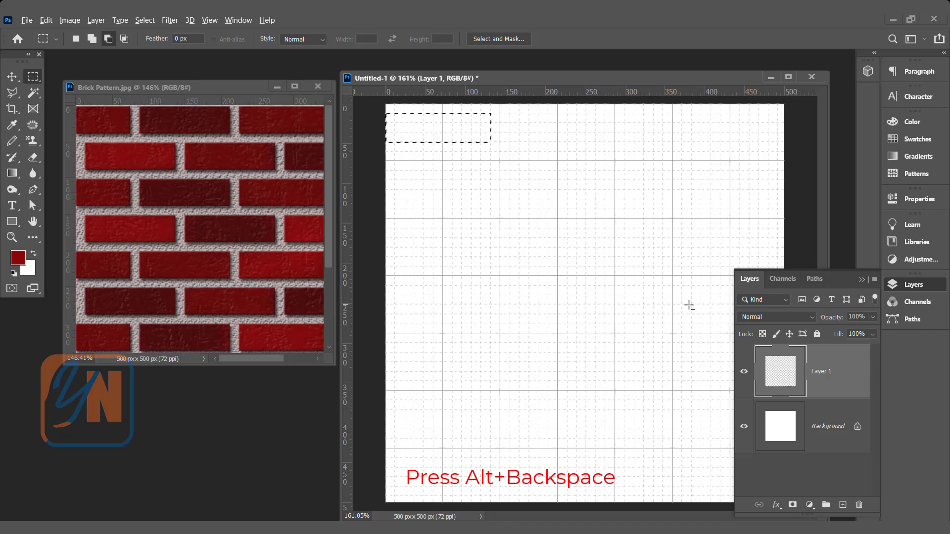
key(alt+BackSpace)
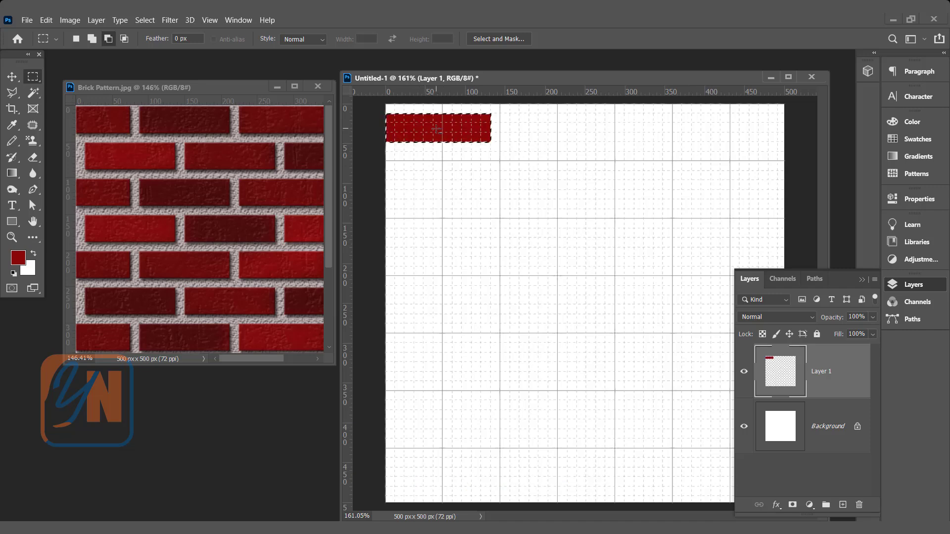
Step: Deselect, then duplicate the brick once to its right and once offset in the row below
click(145, 20)
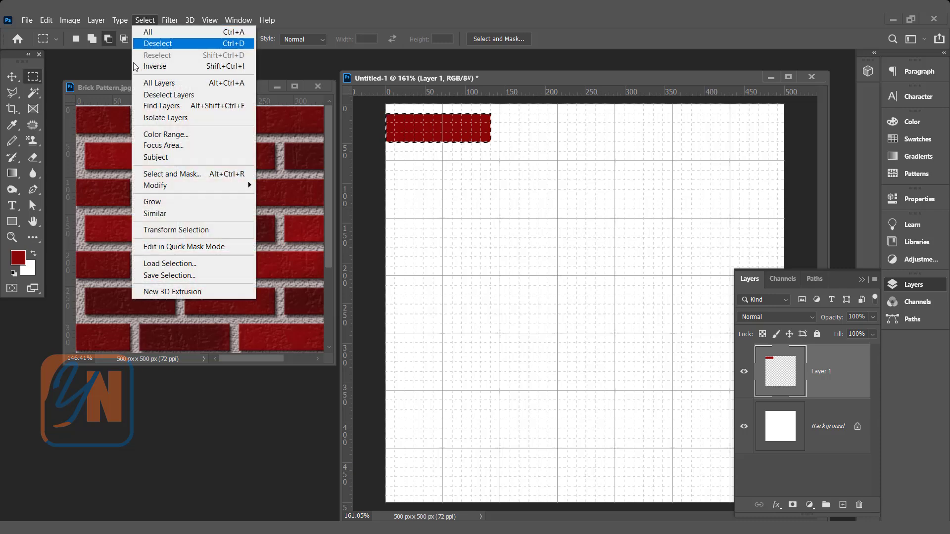
click(208, 43)
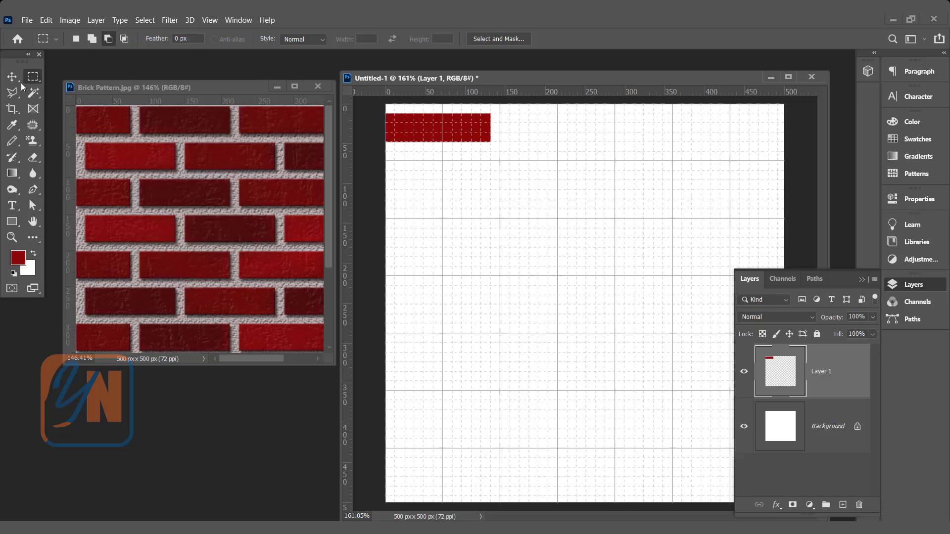
click(12, 77)
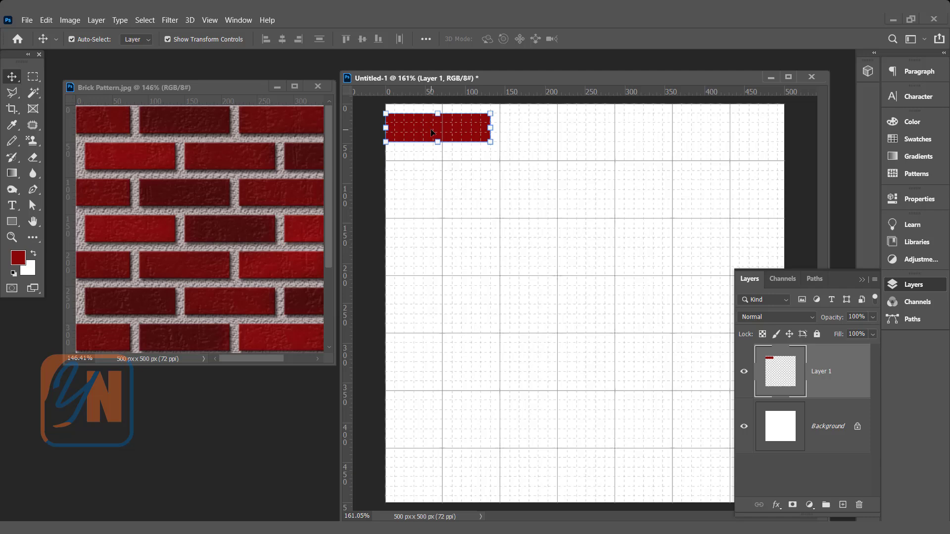
drag(432, 133, 535, 133)
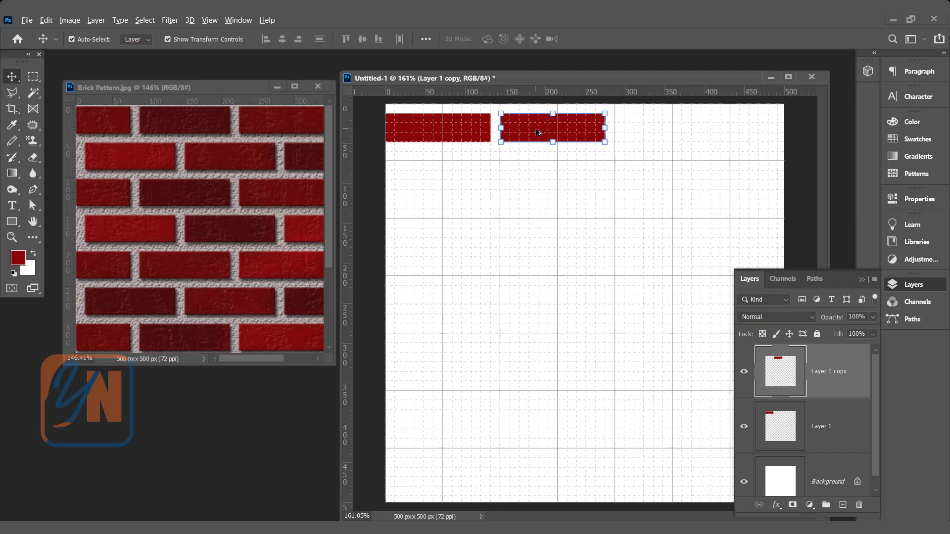
drag(538, 132, 479, 172)
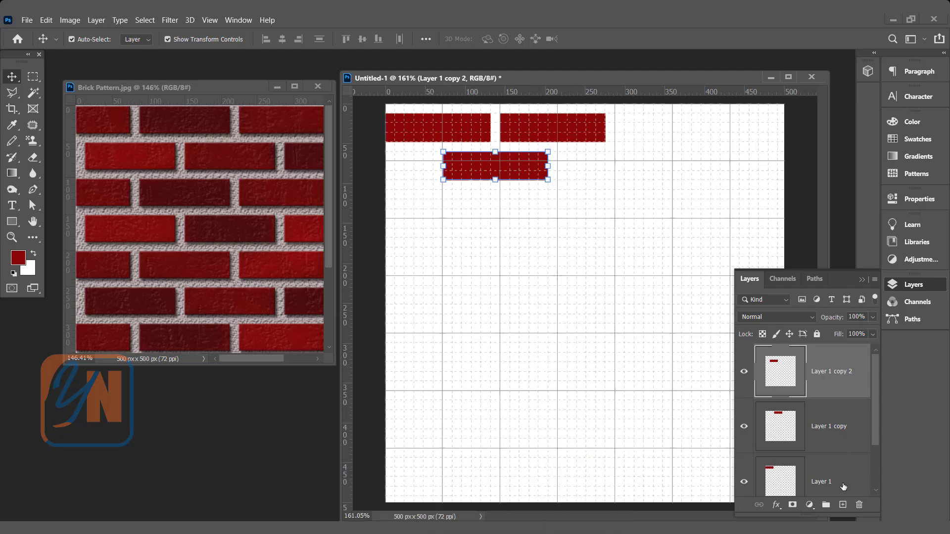
Step: Marquee the repeating tile from mid-first brick to mid-second brick, down through the offset third brick
click(494, 248)
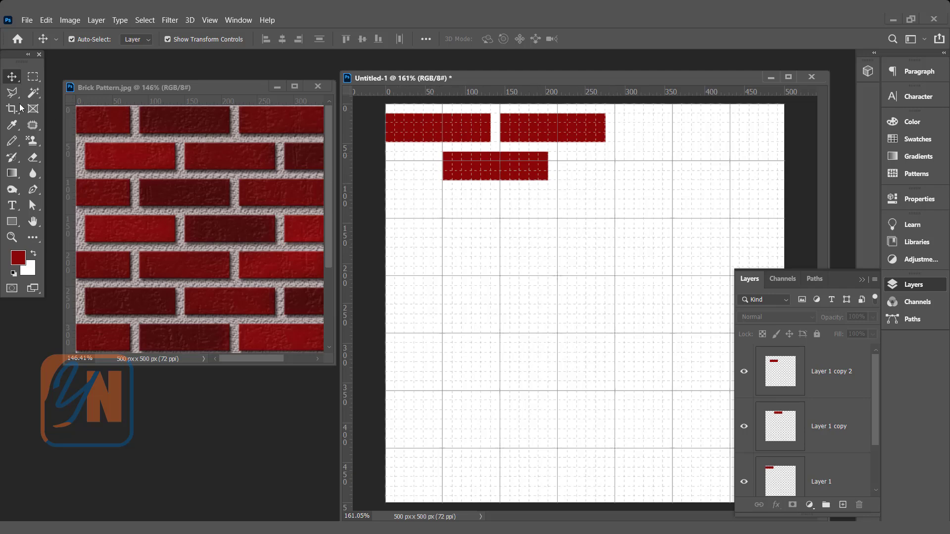
click(33, 78)
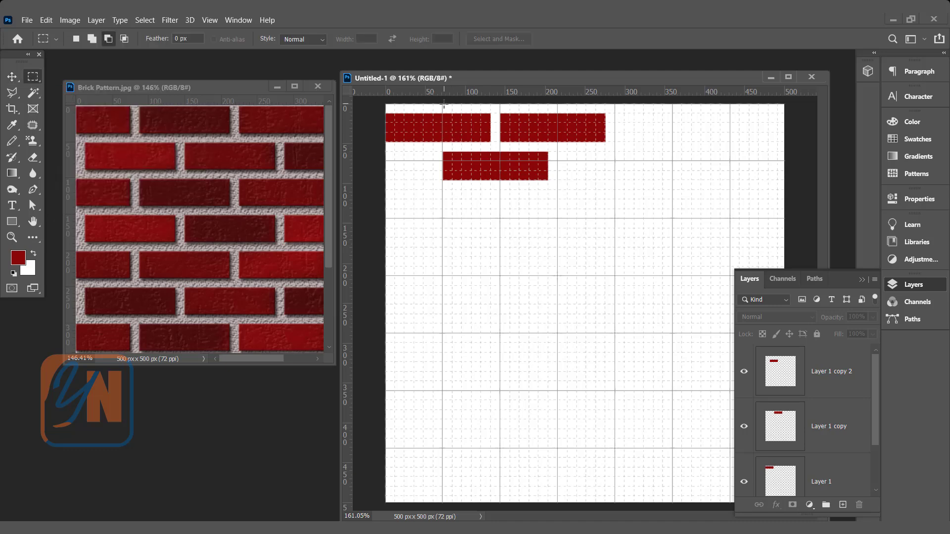
drag(443, 104, 558, 180)
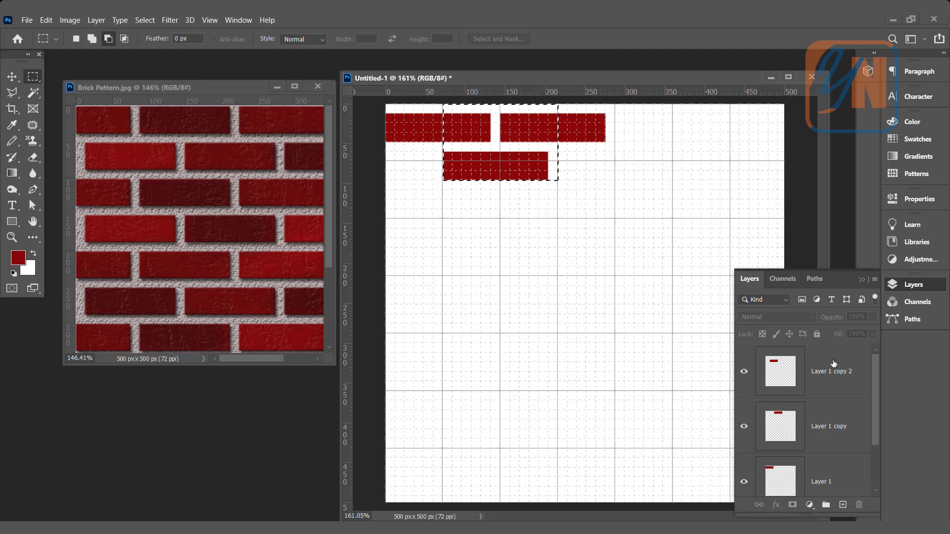
Step: Hide the white Background layer and the grid, leaving the three red bricks on transparency
scroll(874, 421, down, 2)
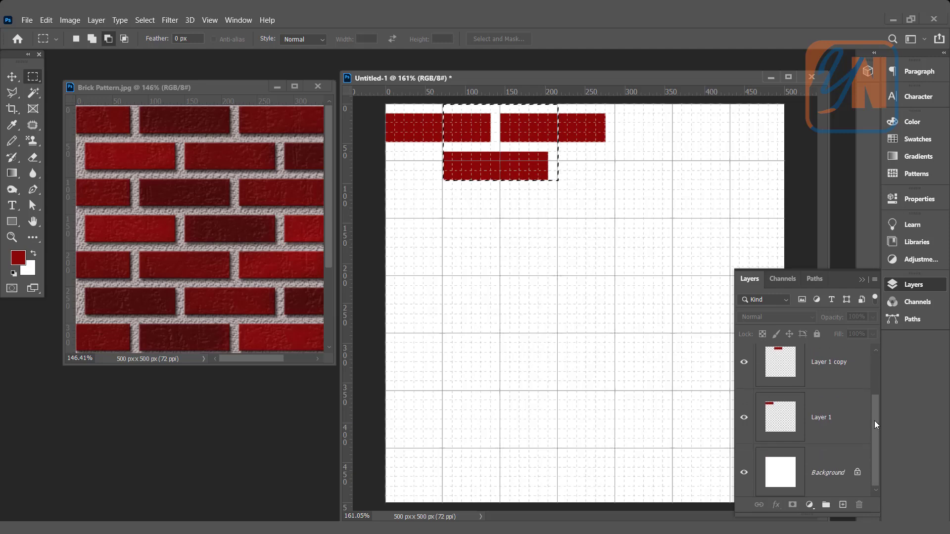
click(743, 470)
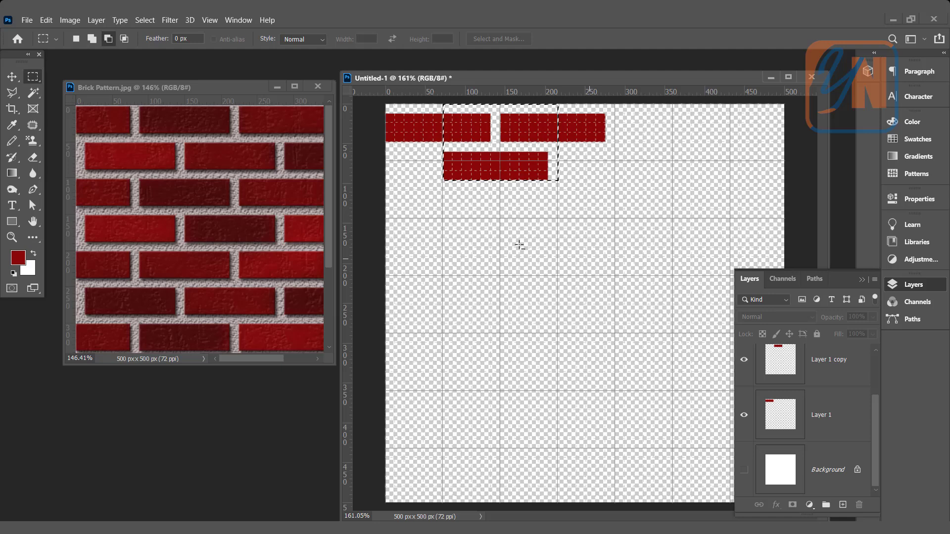
click(212, 19)
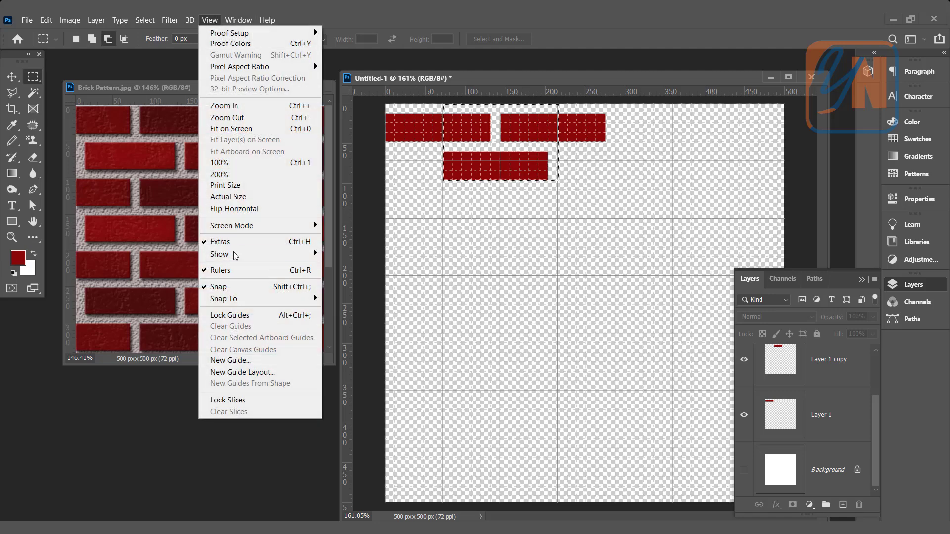
mouse_move(233, 253)
click(354, 290)
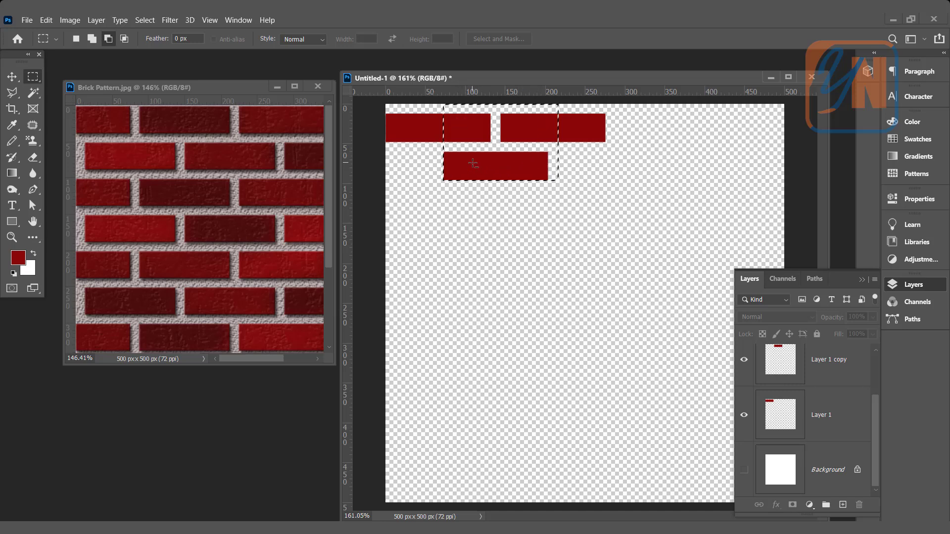
click(46, 19)
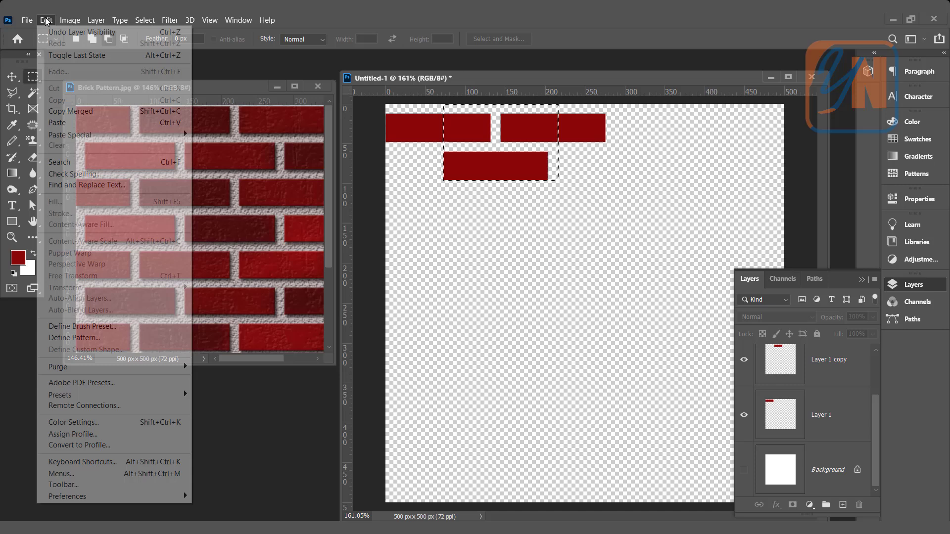
Step: Define the selected brick tile as a new pattern named Pattern 7
click(71, 338)
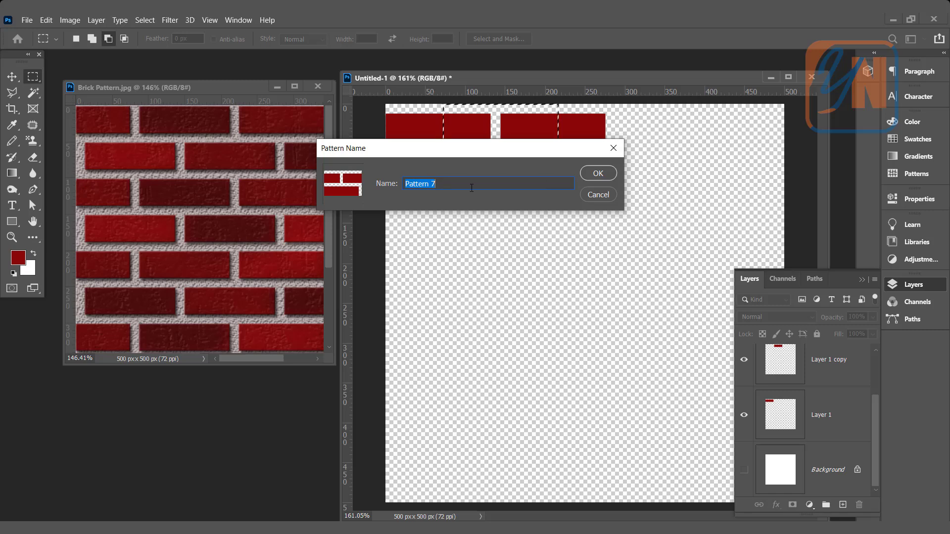
click(598, 173)
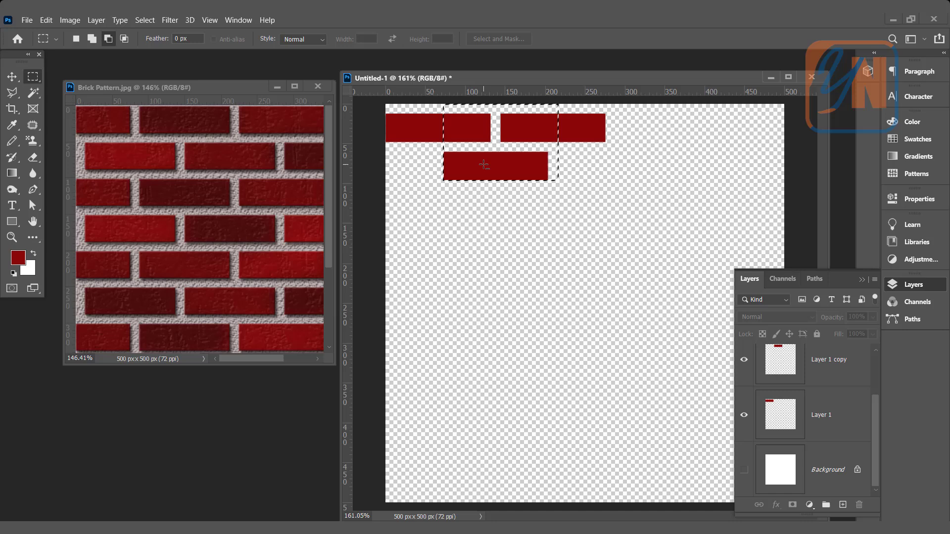
Step: Deselect, delete the three brick layers, and add a fresh empty layer above the Background
click(145, 20)
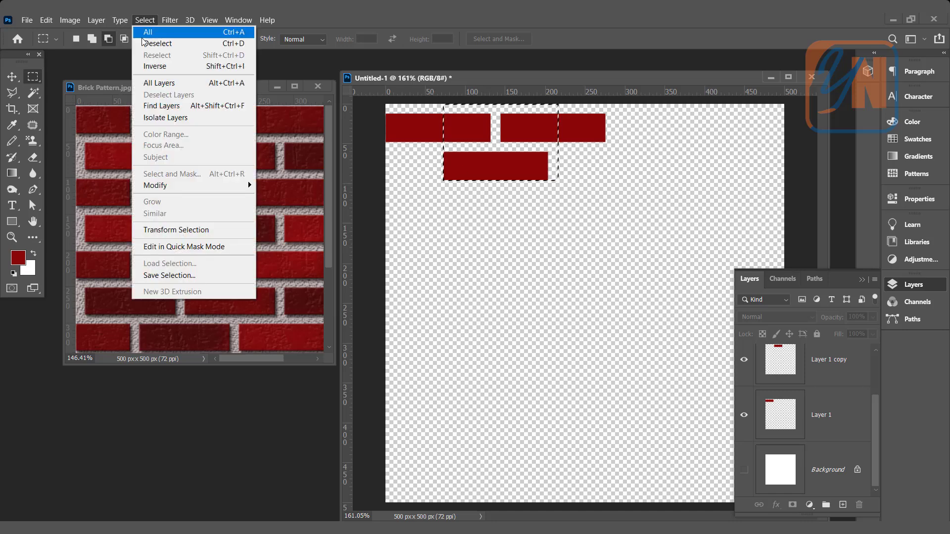
click(146, 43)
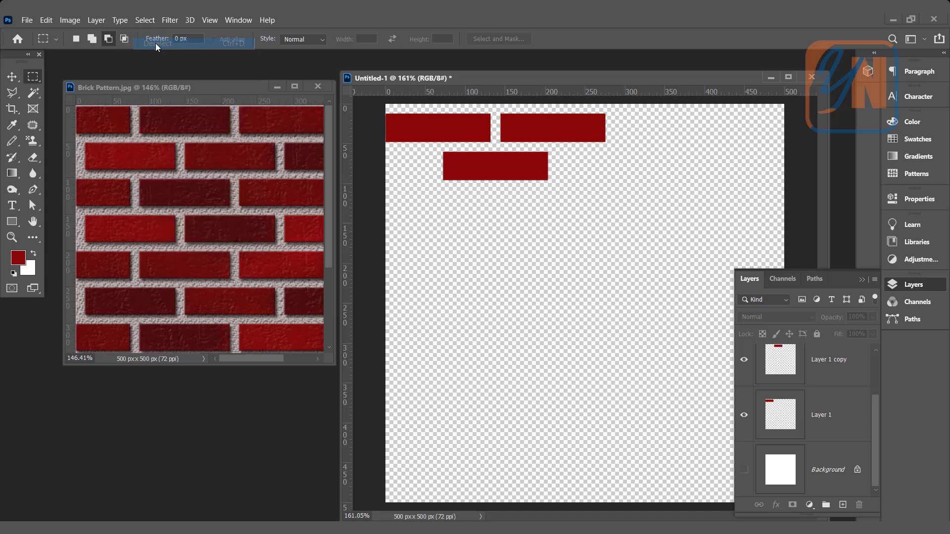
click(843, 431)
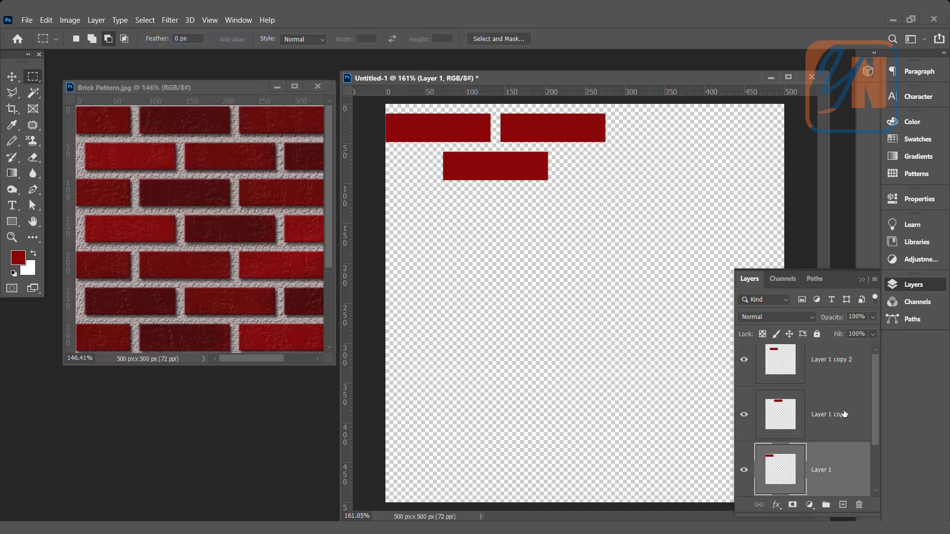
shift+click(847, 371)
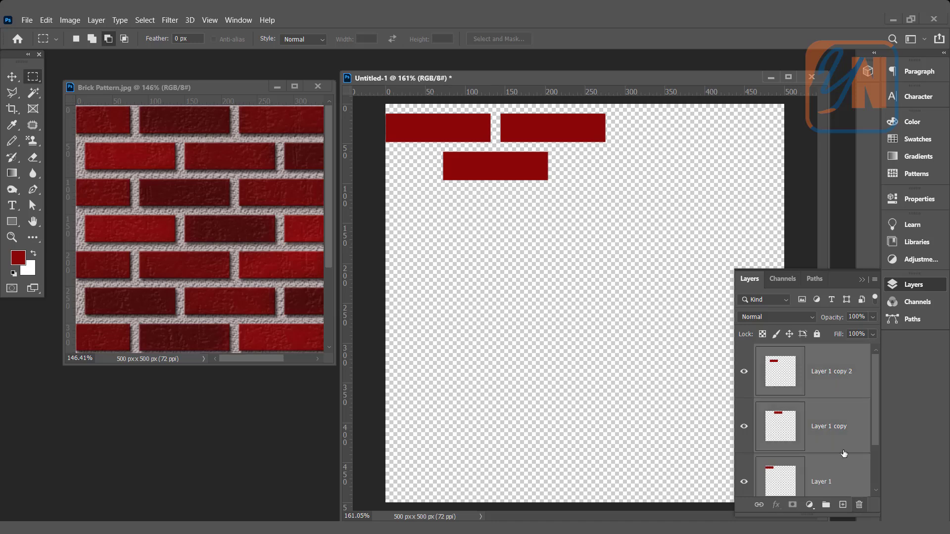
drag(844, 426, 859, 505)
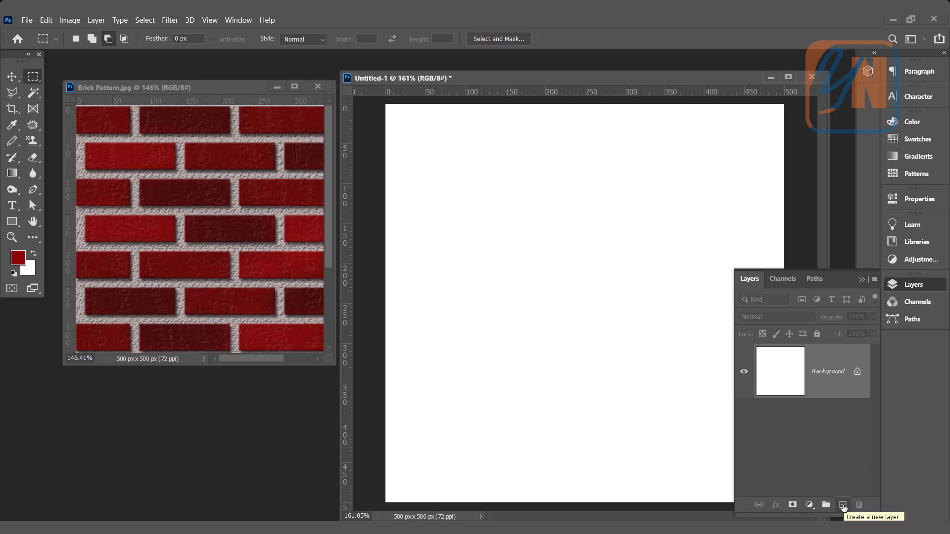
click(843, 504)
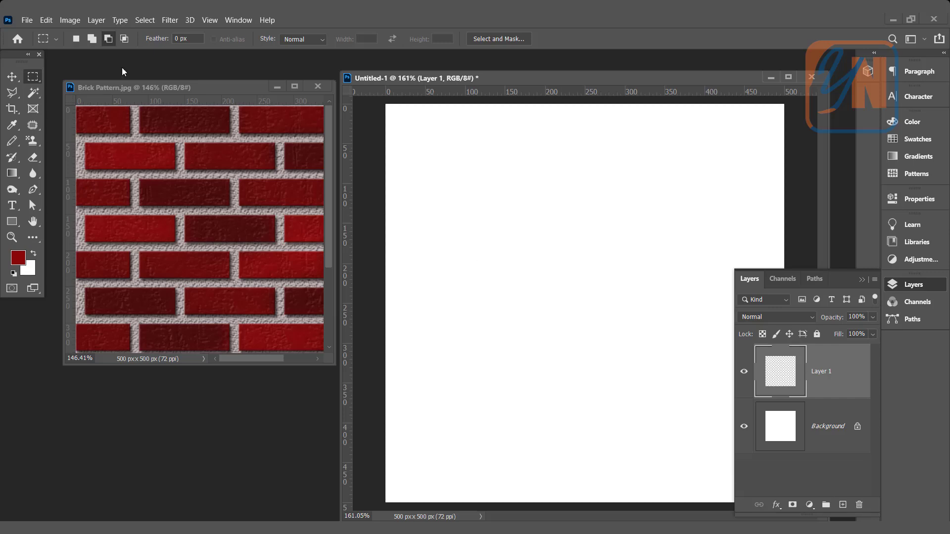
Step: Fill Layer 1 with the Pattern 7 brick pattern and hide the white Background
click(45, 21)
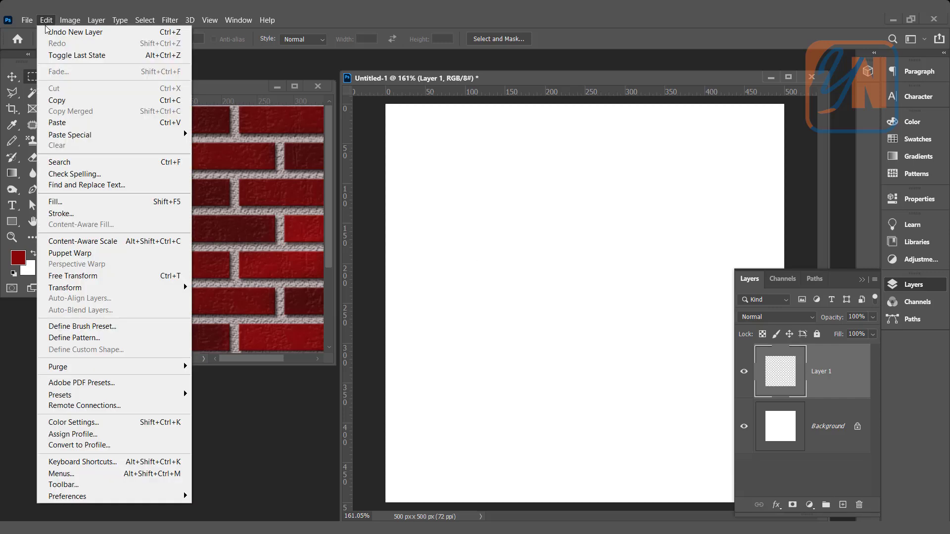
click(64, 201)
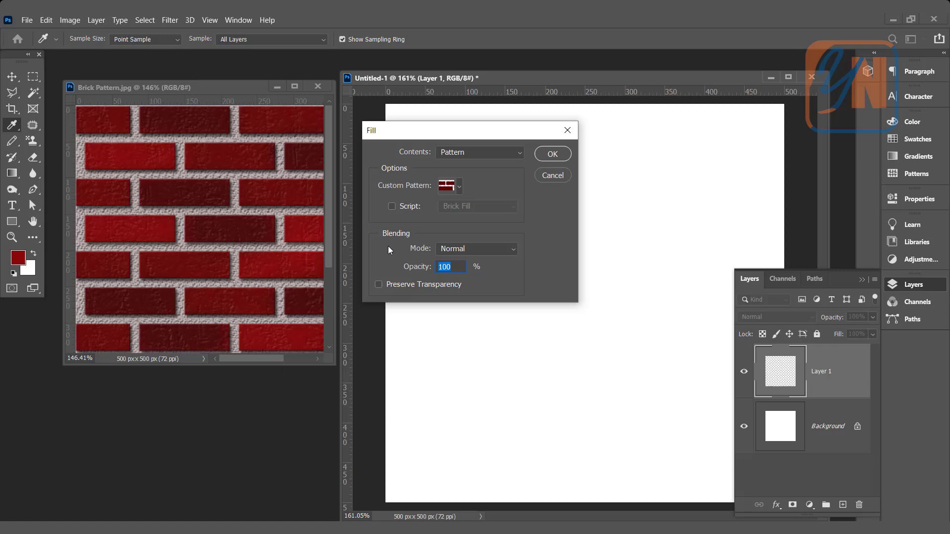
click(461, 188)
drag(502, 228, 502, 259)
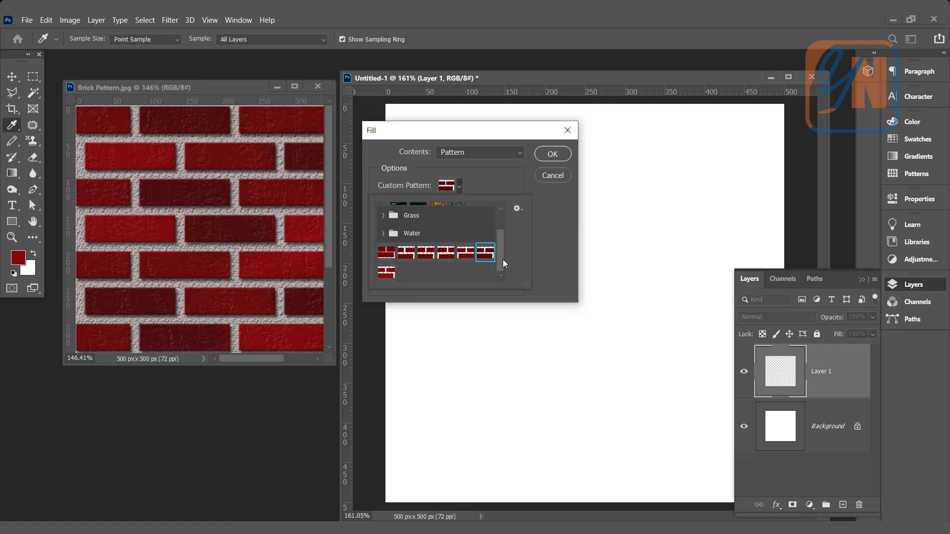
click(387, 275)
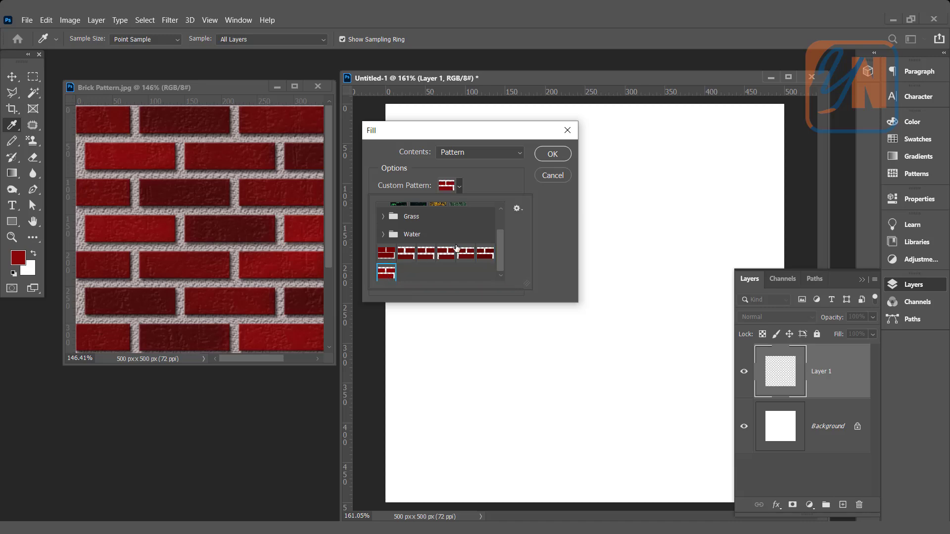
click(554, 155)
key(m)
drag(540, 76, 477, 67)
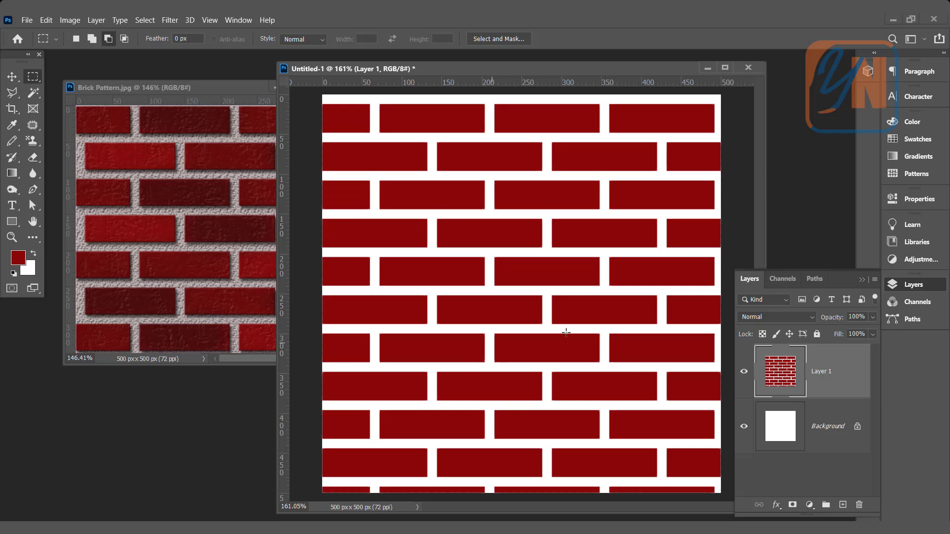
click(743, 427)
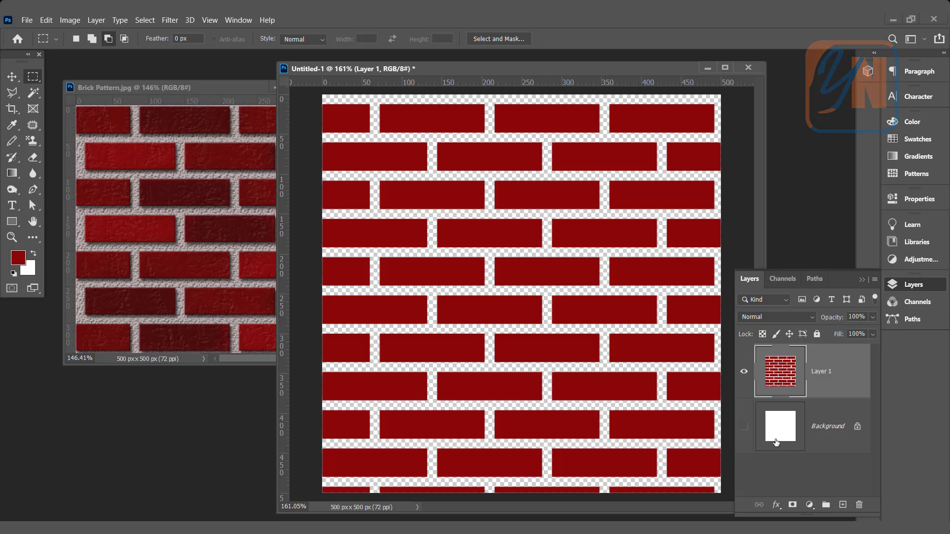
Step: Fill the Background with light grey #c8c3c3 and unlock it into Layer 0
click(744, 427)
click(833, 429)
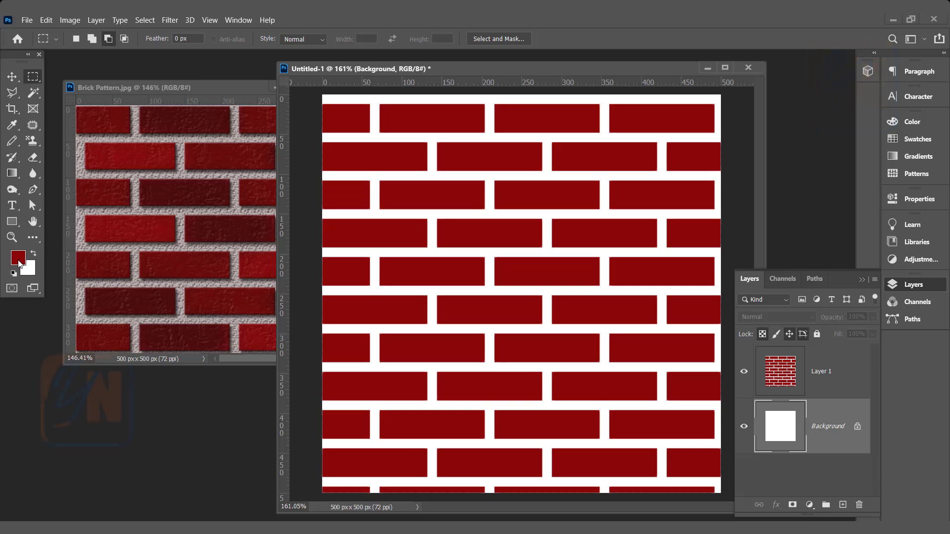
click(20, 262)
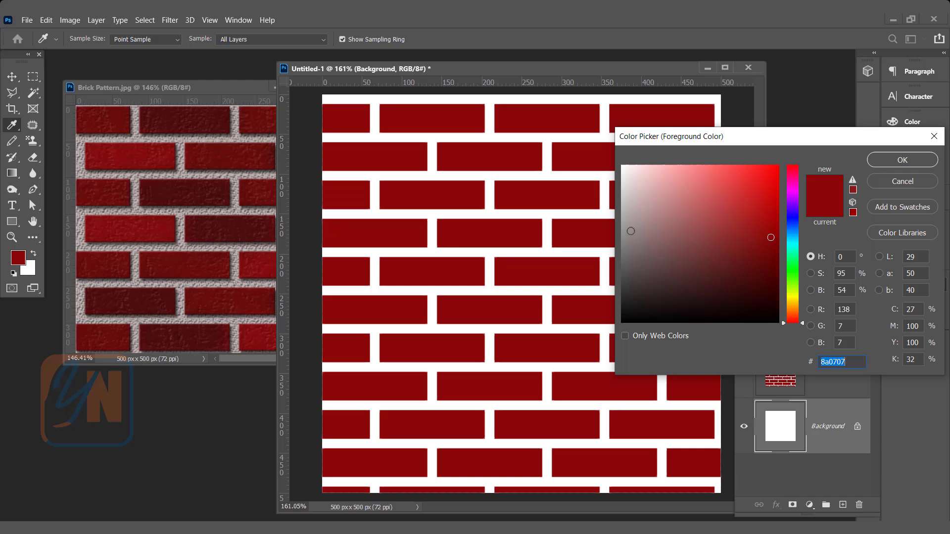
drag(624, 208, 624, 200)
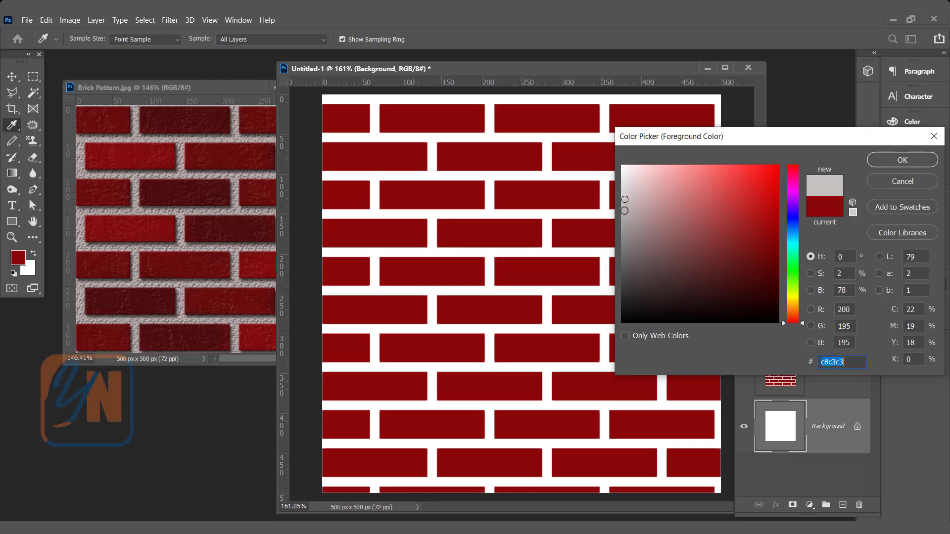
click(901, 160)
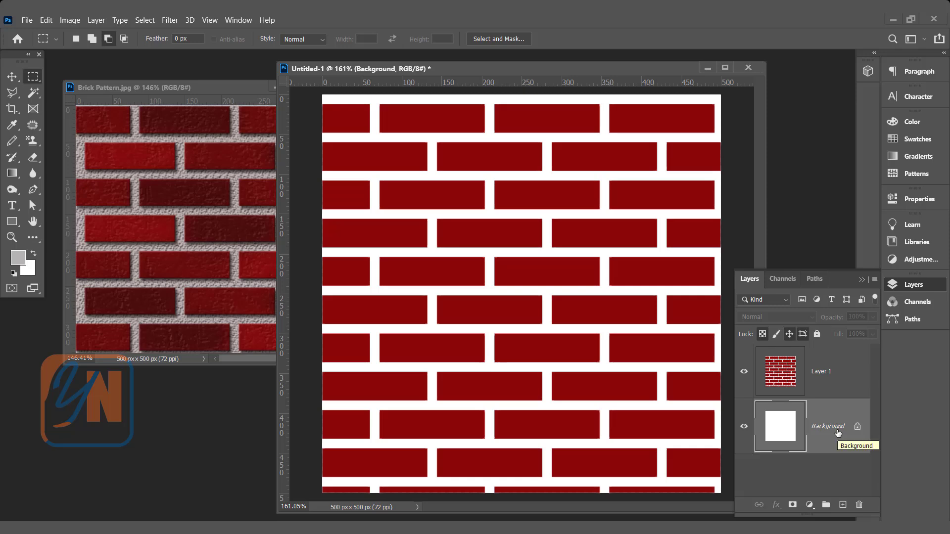
key(alt+BackSpace)
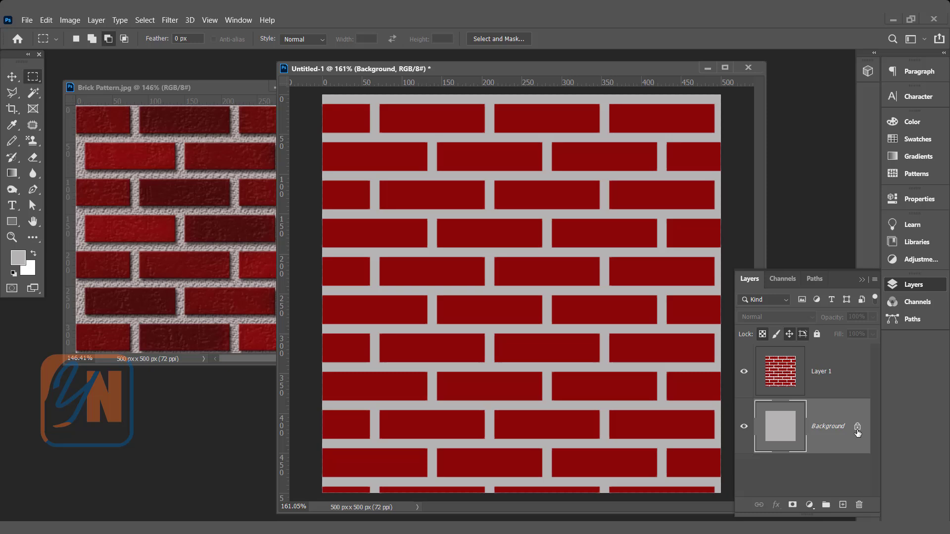
click(857, 428)
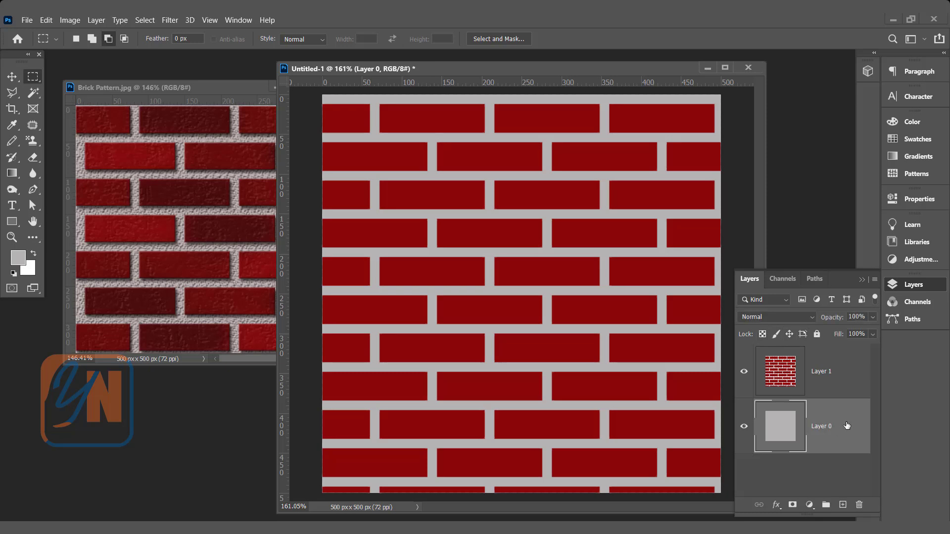
Step: Open Layer 0's blending options and enable Bevel & Emboss with Texture
right_click(844, 430)
click(746, 20)
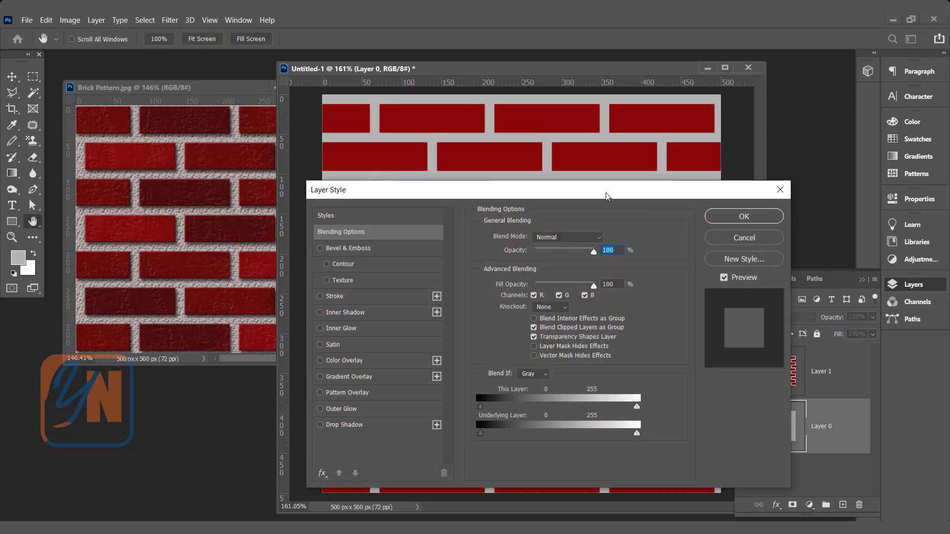
drag(591, 189, 912, 161)
drag(711, 163, 652, 157)
click(623, 211)
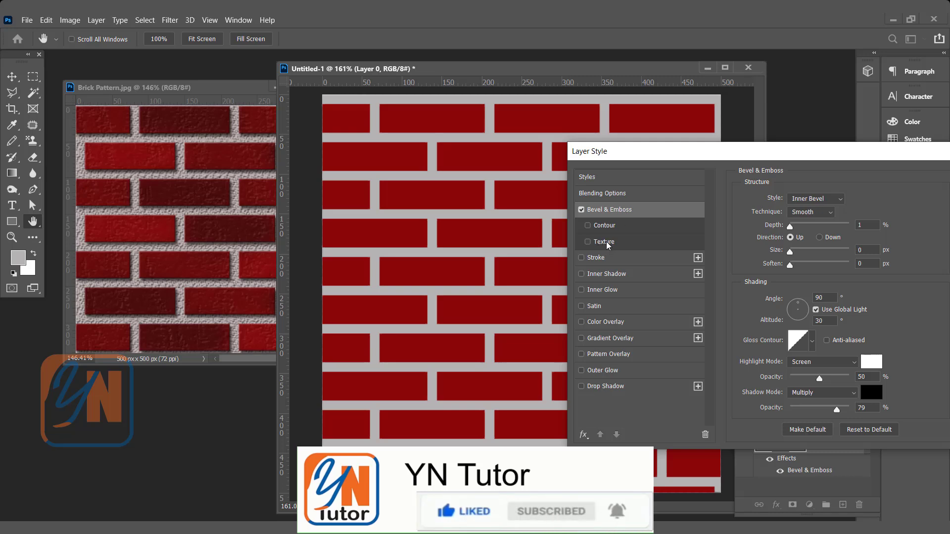
click(605, 243)
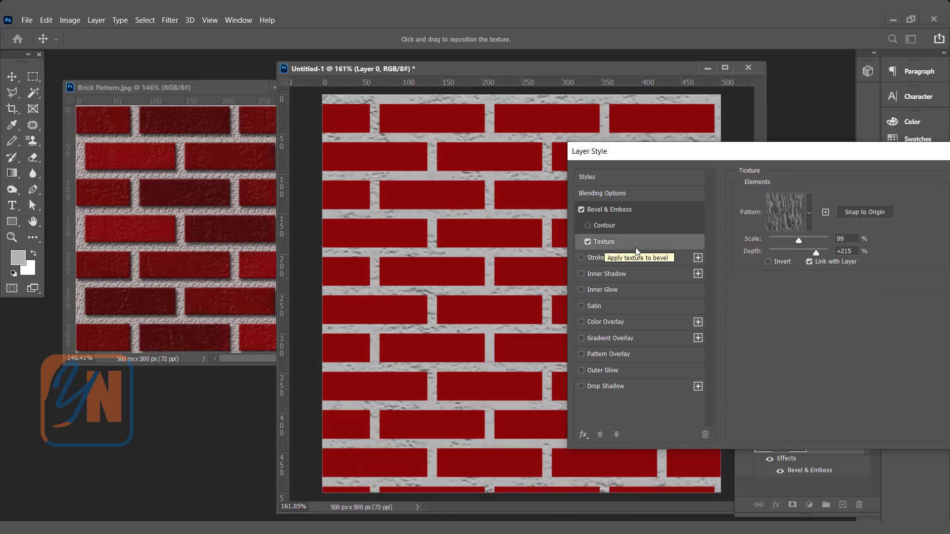
Step: Use a Trees texture pattern at a small scale with +628 depth, and apply the style
click(808, 213)
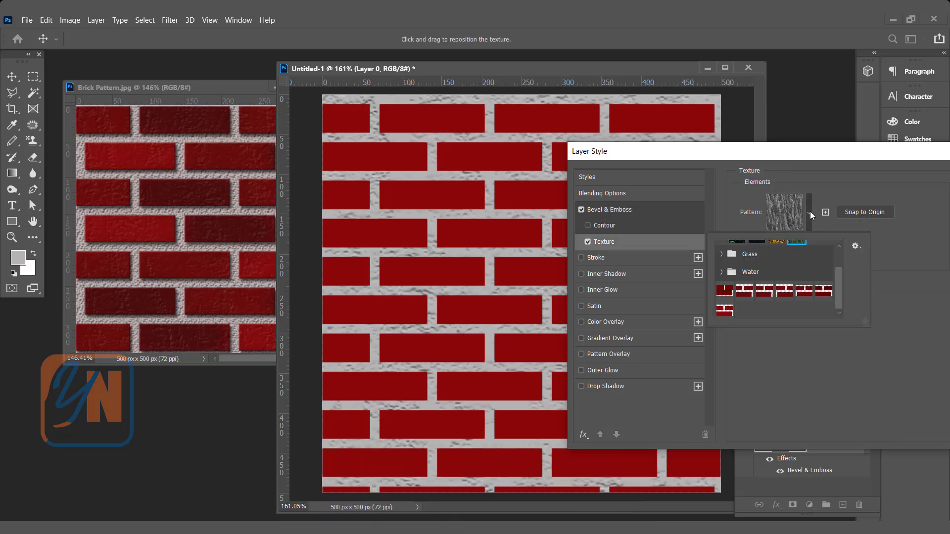
drag(840, 289, 839, 254)
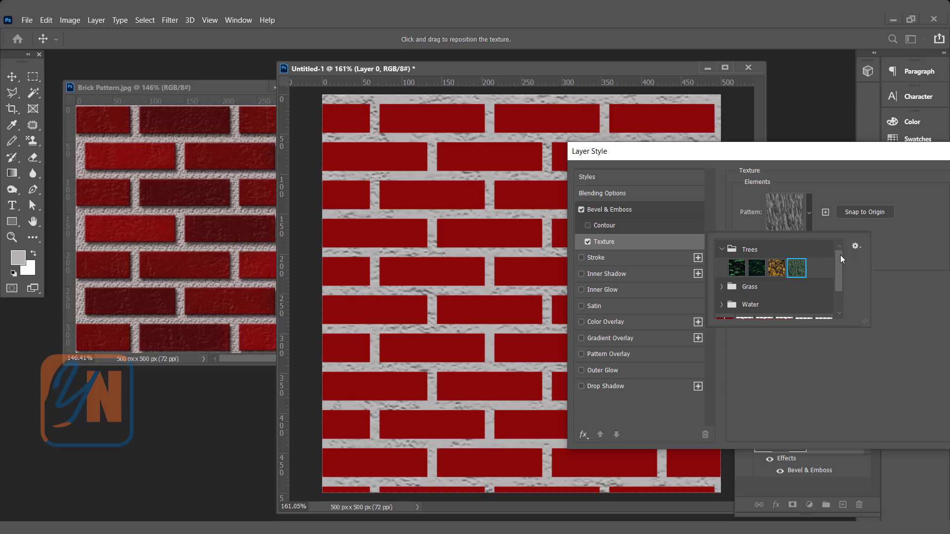
click(852, 192)
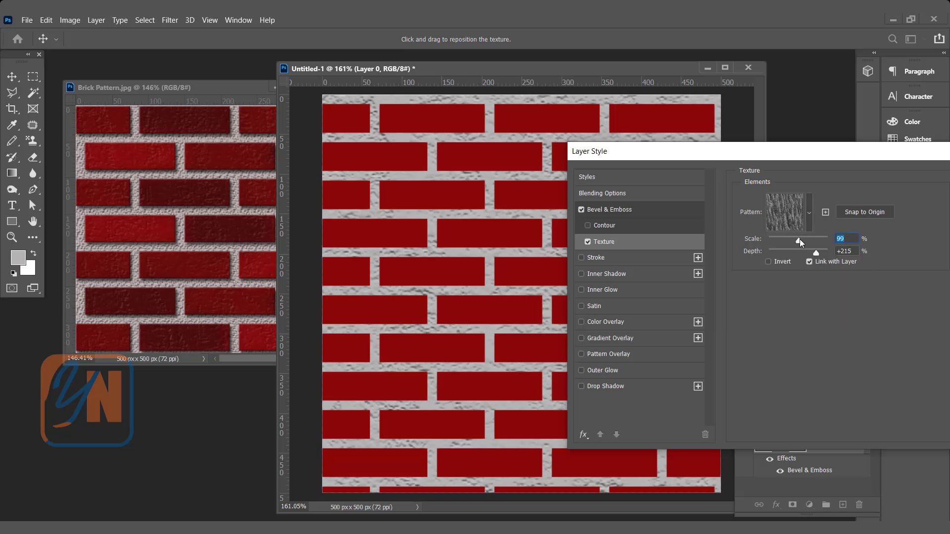
drag(800, 239, 764, 251)
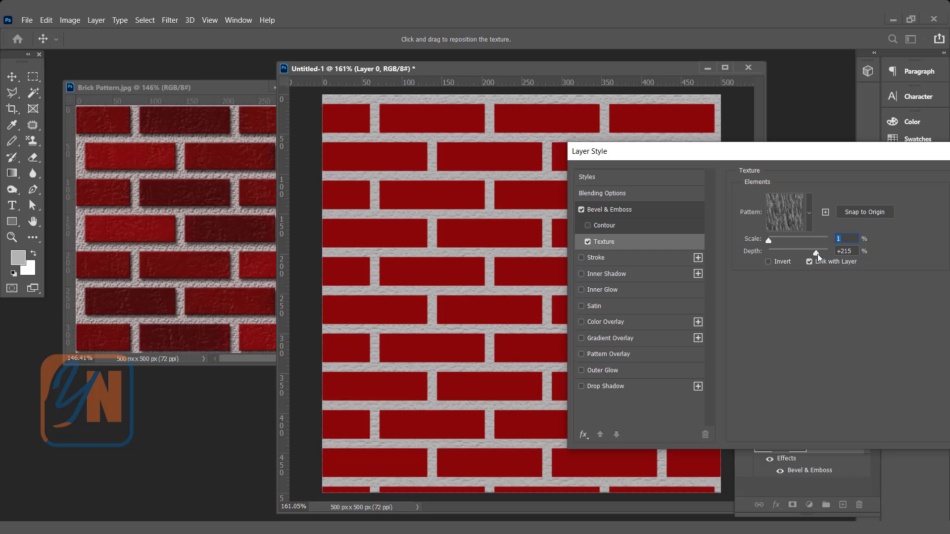
drag(819, 253, 821, 254)
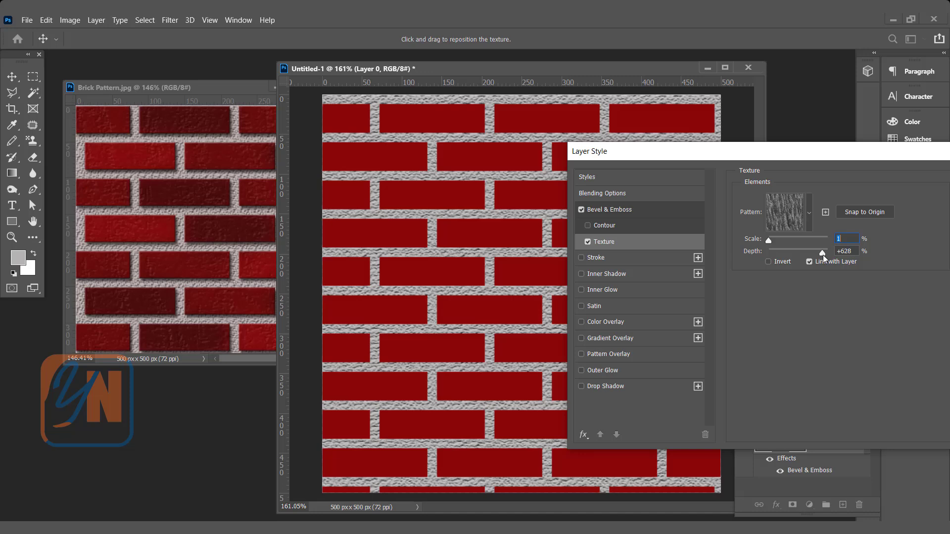
drag(823, 255, 824, 255)
drag(816, 145, 309, 251)
click(664, 251)
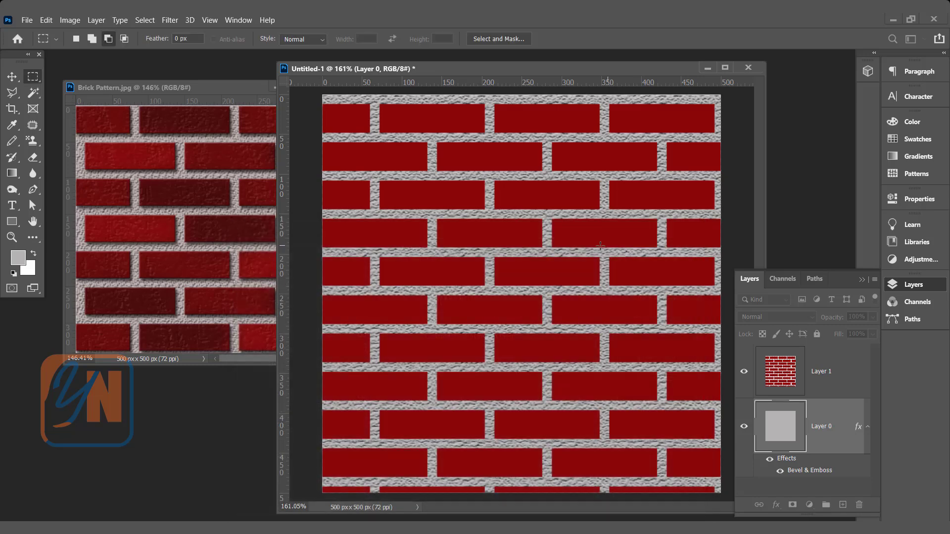
scroll(544, 249, down, 1)
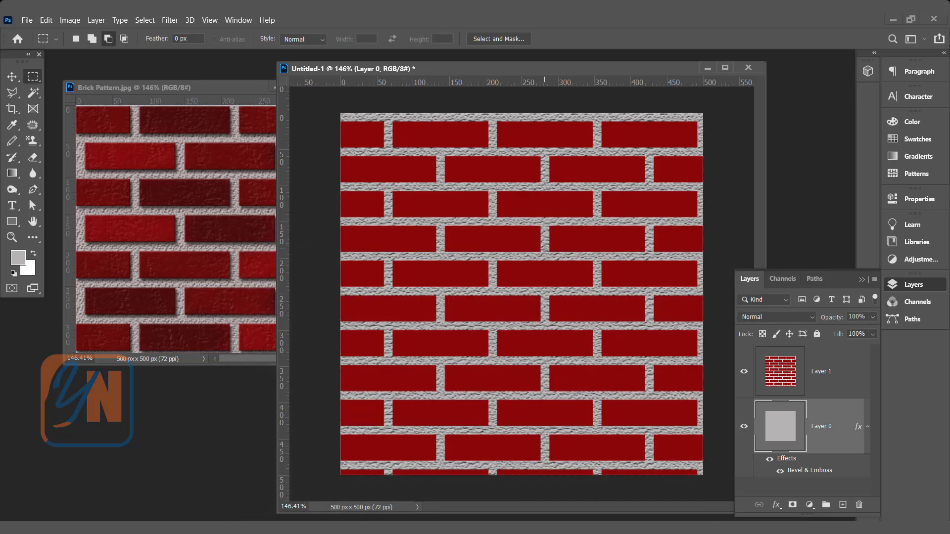
Step: Give Layer 1 a Bevel & Emboss texture at 149% scale and +173 depth
click(837, 376)
right_click(839, 372)
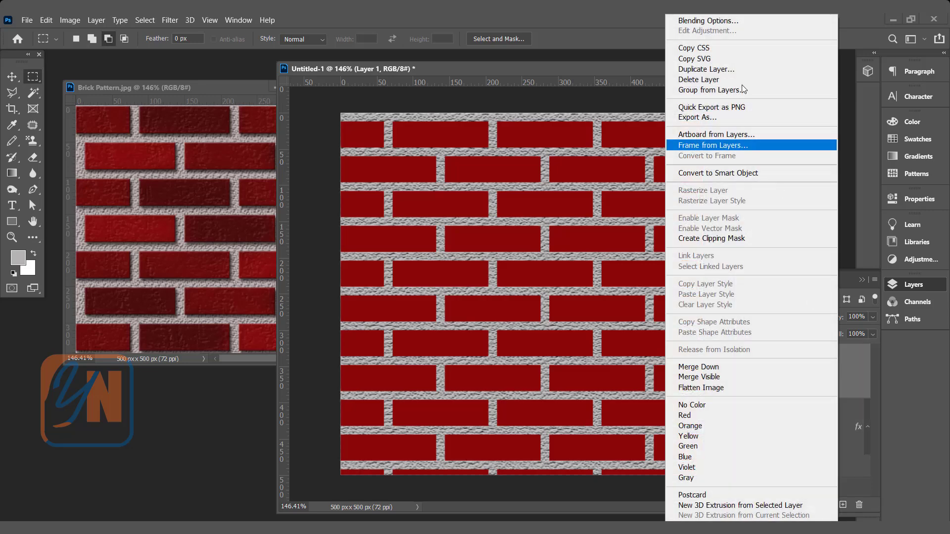
click(731, 17)
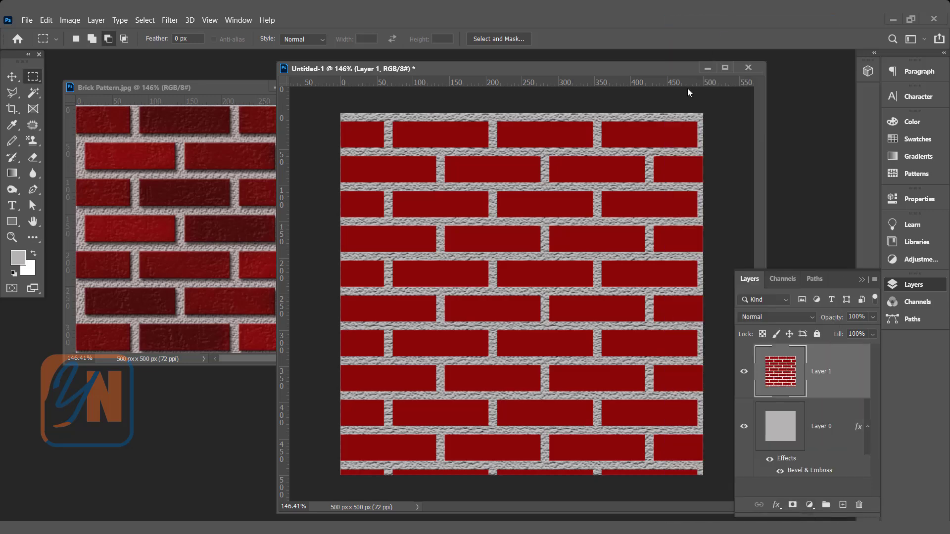
drag(494, 226, 819, 152)
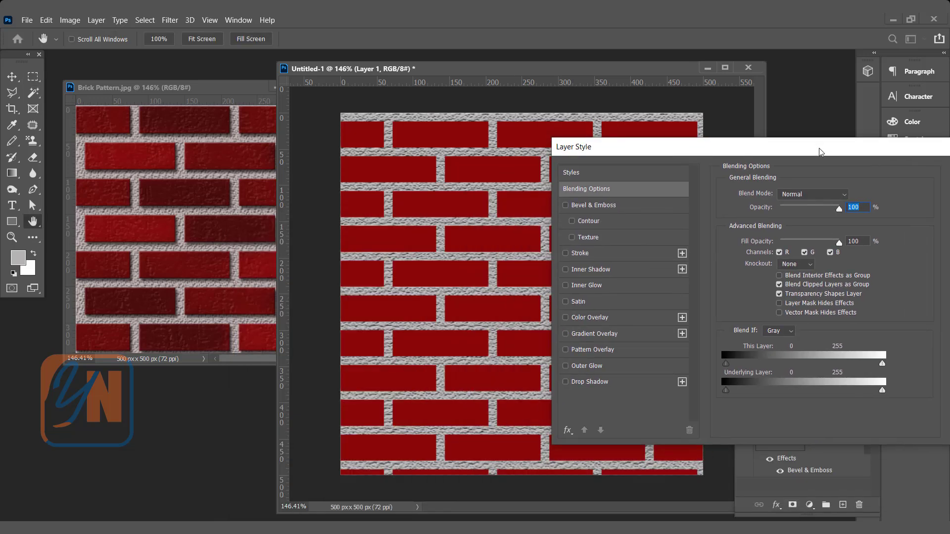
click(606, 206)
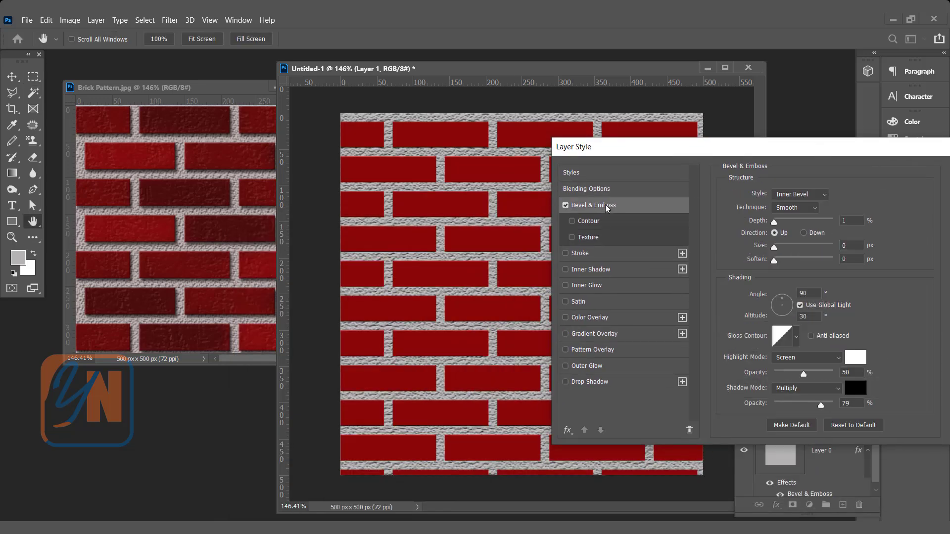
click(598, 239)
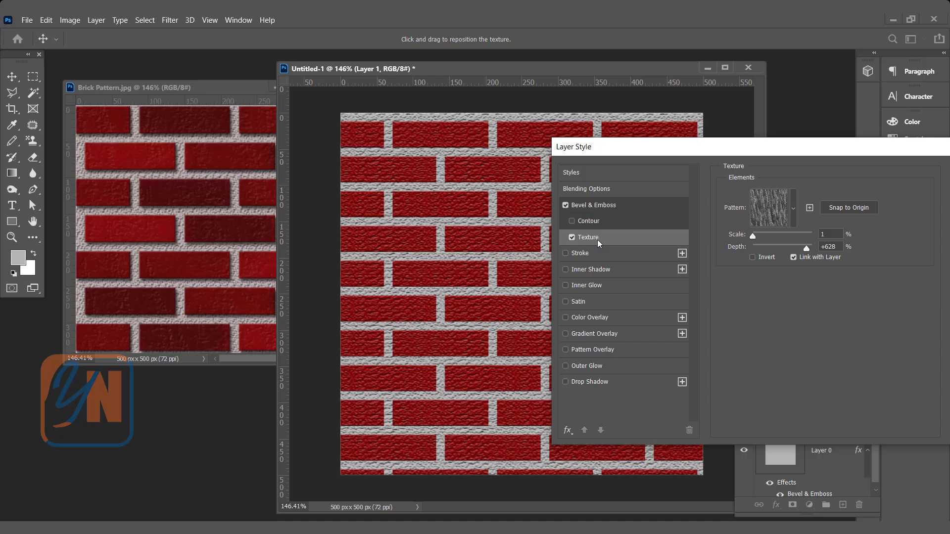
drag(756, 241, 797, 249)
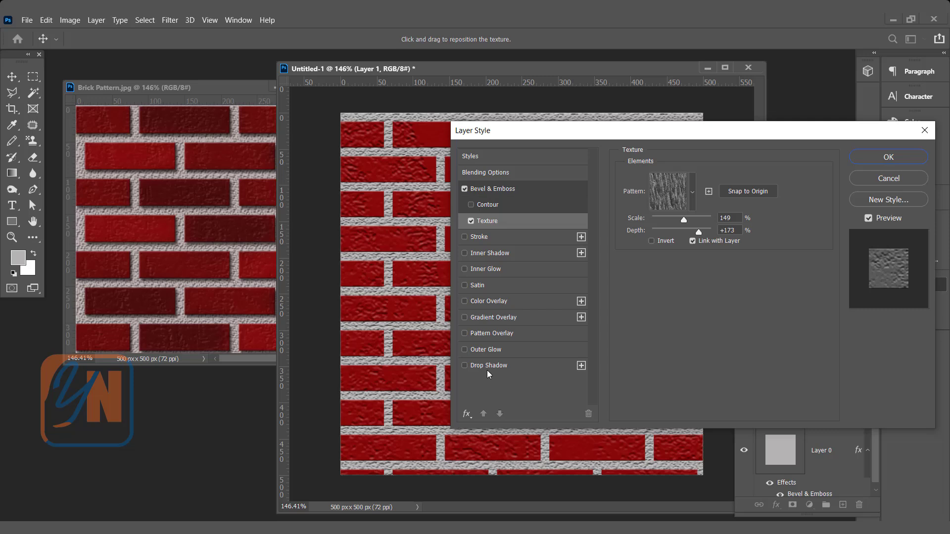
Step: Add a 123° Drop Shadow with 7 px distance and size, then apply the style
click(504, 366)
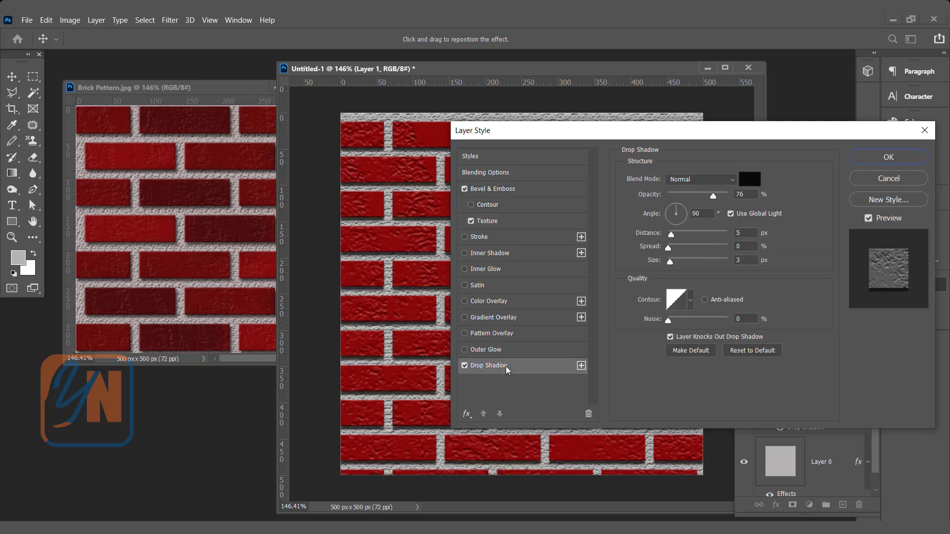
drag(589, 130, 733, 163)
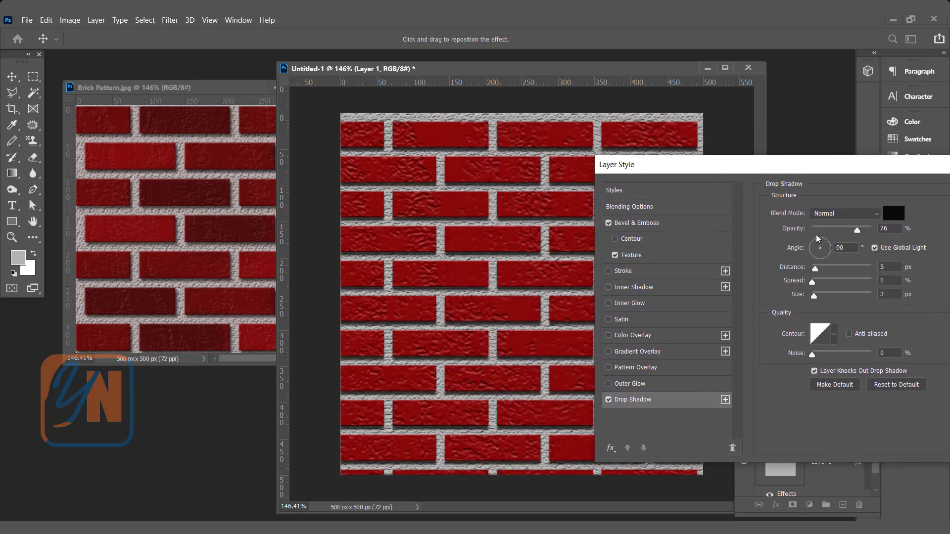
click(816, 242)
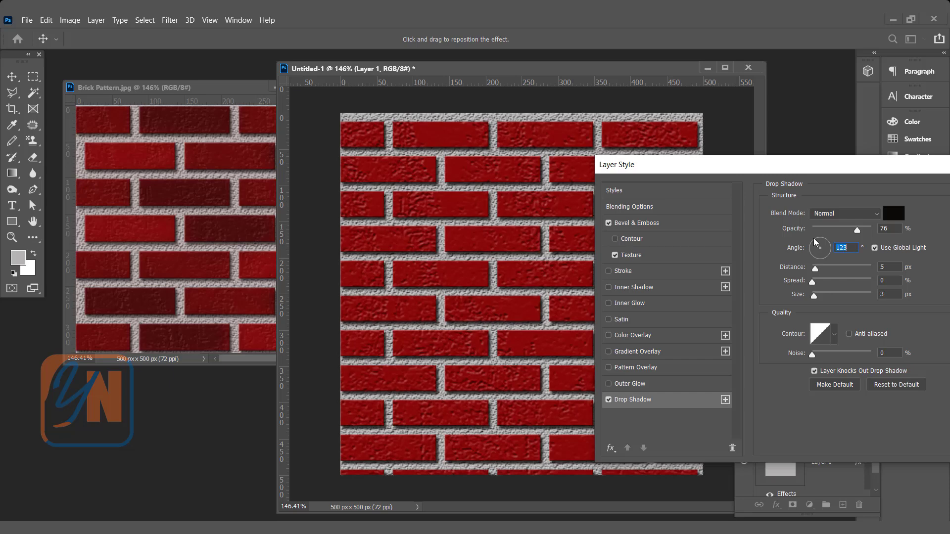
drag(807, 176, 623, 322)
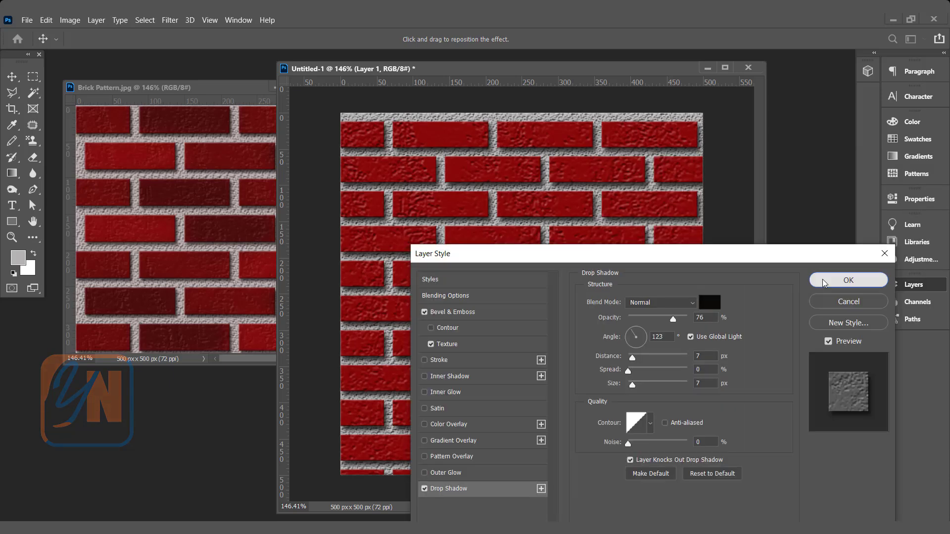
click(822, 279)
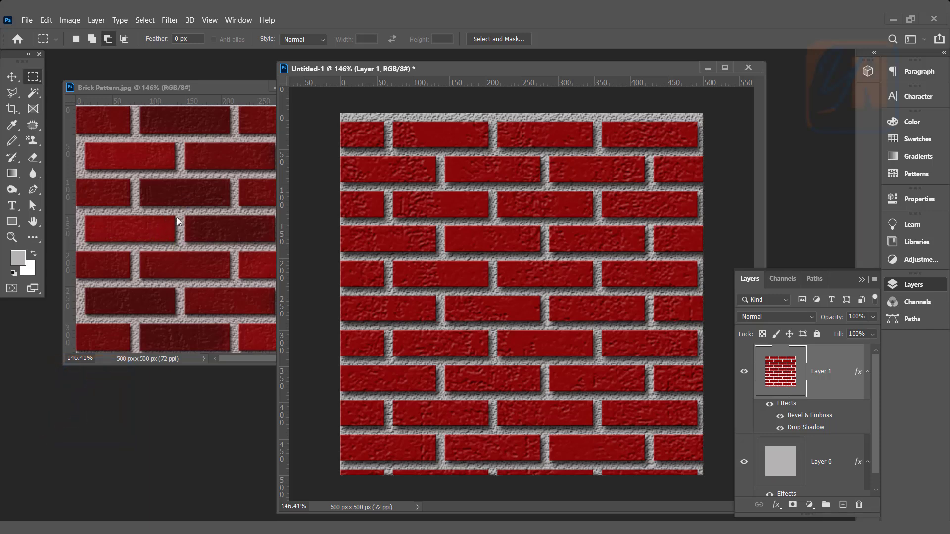
Step: With the Burn Tool, darken eight scattered bricks from the top row to the tenth row
click(12, 190)
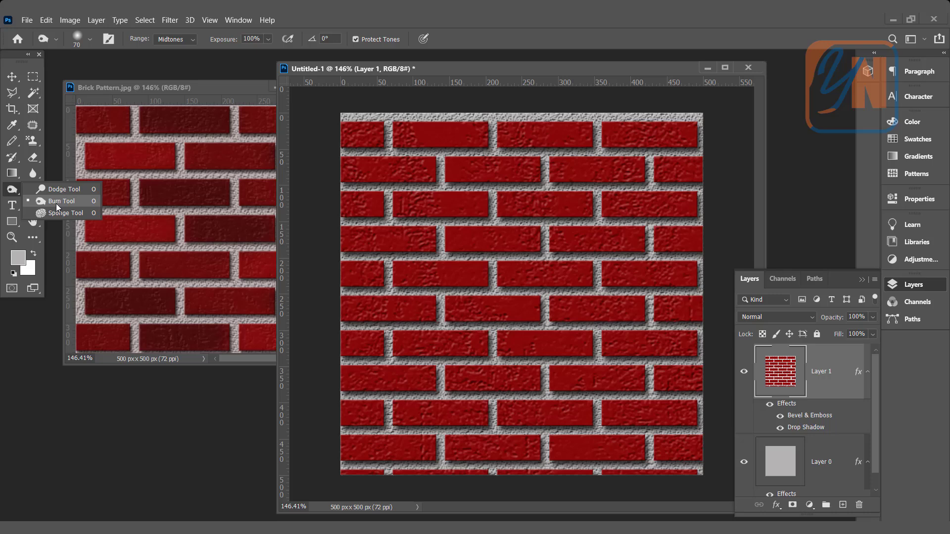
click(58, 201)
mouse_move(426, 146)
mouse_down()
mouse_move(401, 132)
mouse_move(482, 134)
mouse_up()
mouse_move(447, 171)
mouse_down()
mouse_move(438, 170)
mouse_move(537, 174)
mouse_up()
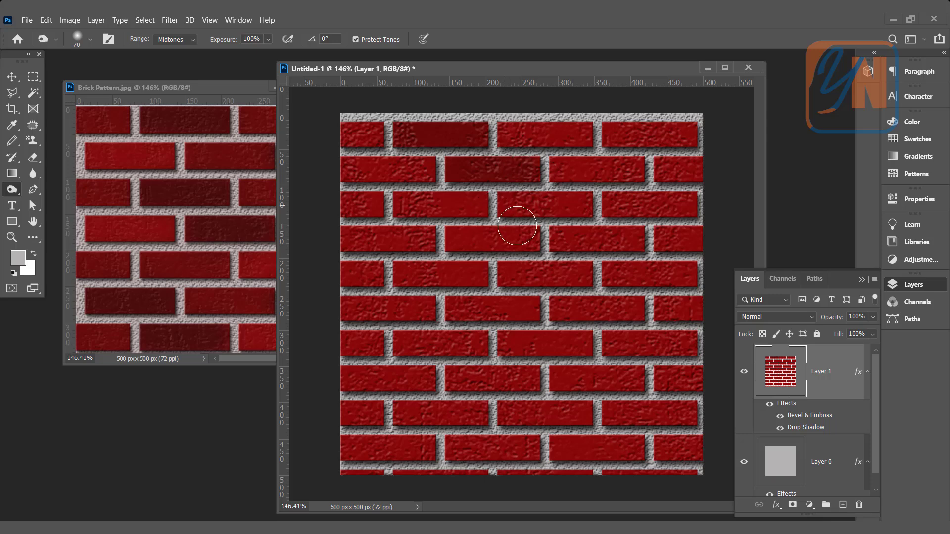
drag(562, 238, 645, 239)
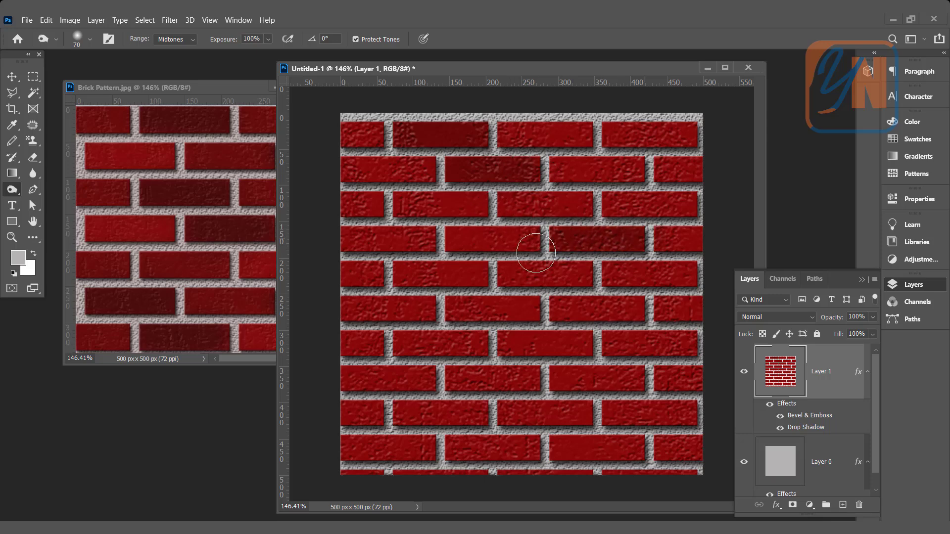
drag(432, 274, 484, 275)
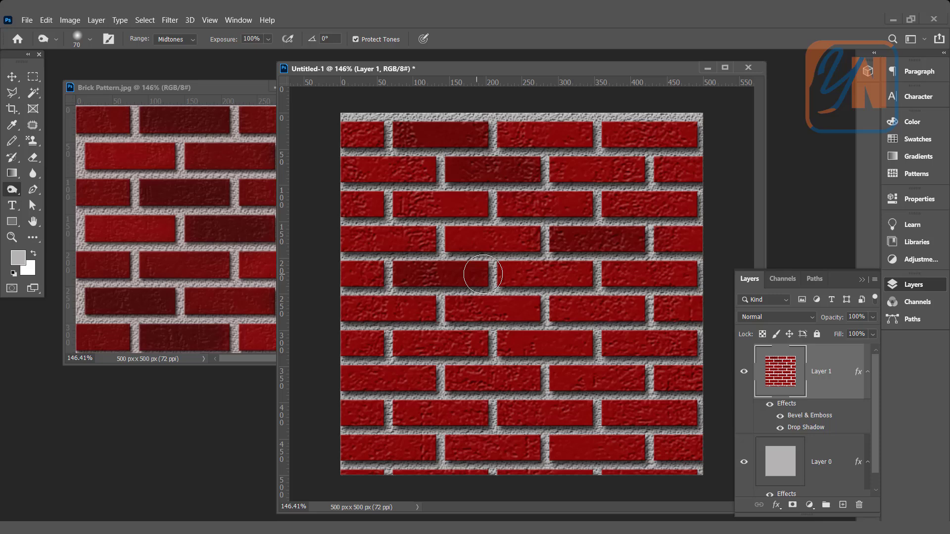
drag(406, 344, 708, 347)
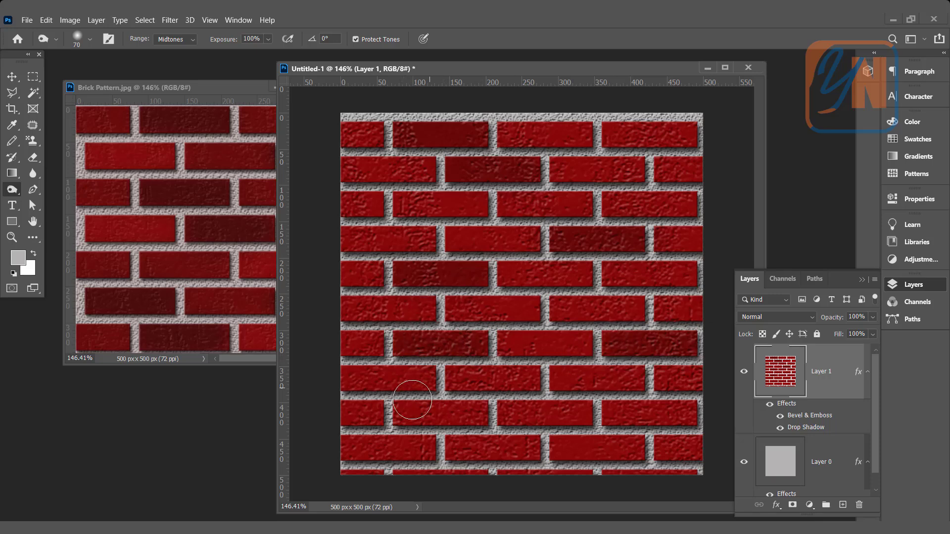
drag(403, 414, 473, 415)
mouse_move(572, 424)
mouse_down()
mouse_move(609, 421)
mouse_move(612, 412)
mouse_move(699, 414)
mouse_up()
drag(466, 454, 520, 453)
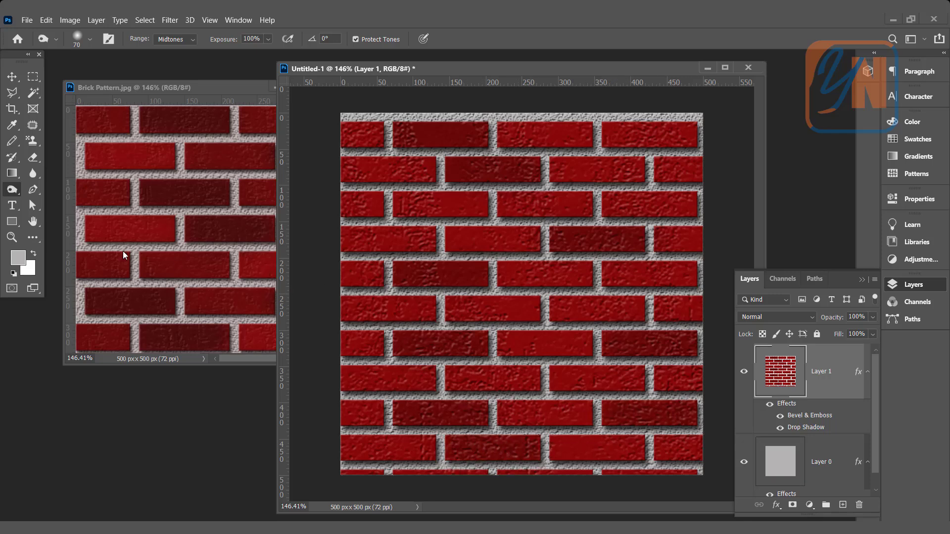
Step: With the Dodge Tool, brighten eight other bricks scattered across rows two to nine
right_click(11, 189)
click(45, 190)
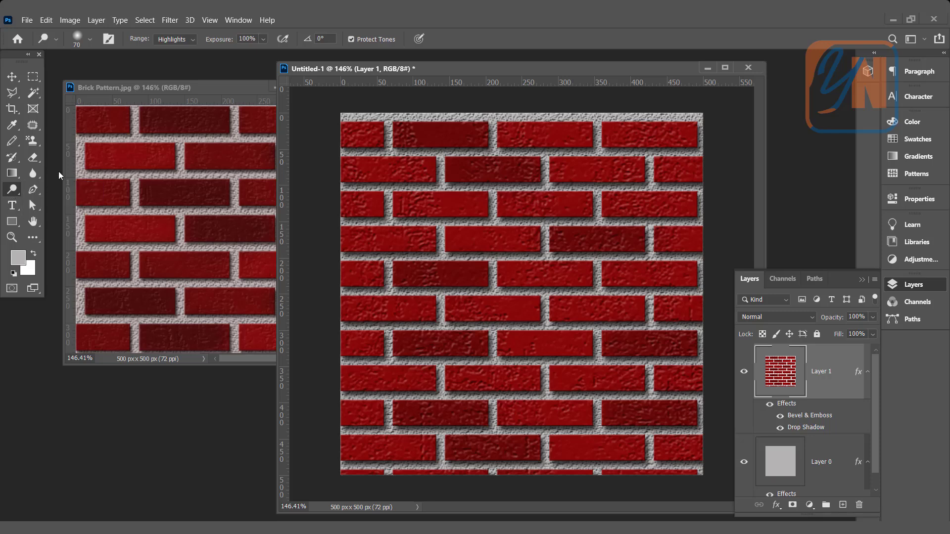
drag(564, 170, 637, 170)
drag(396, 203, 480, 205)
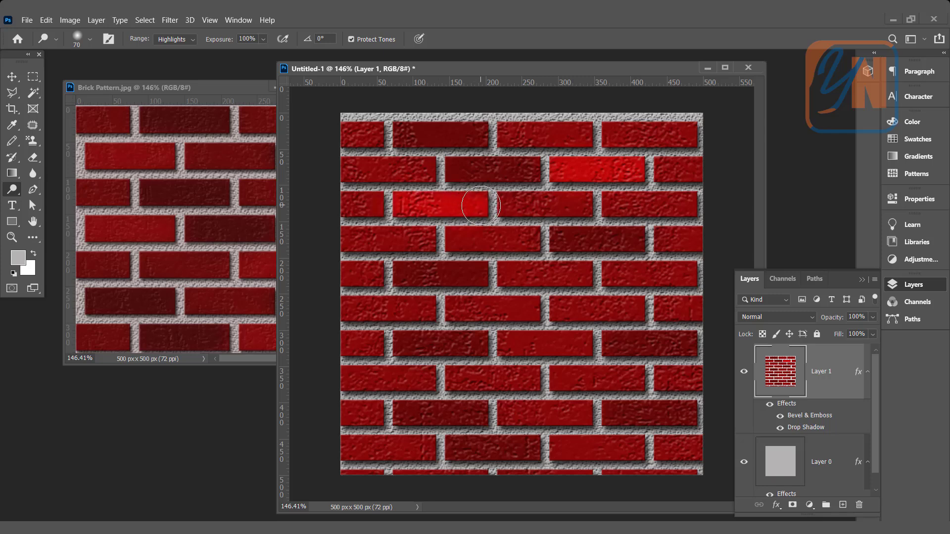
drag(509, 272, 584, 274)
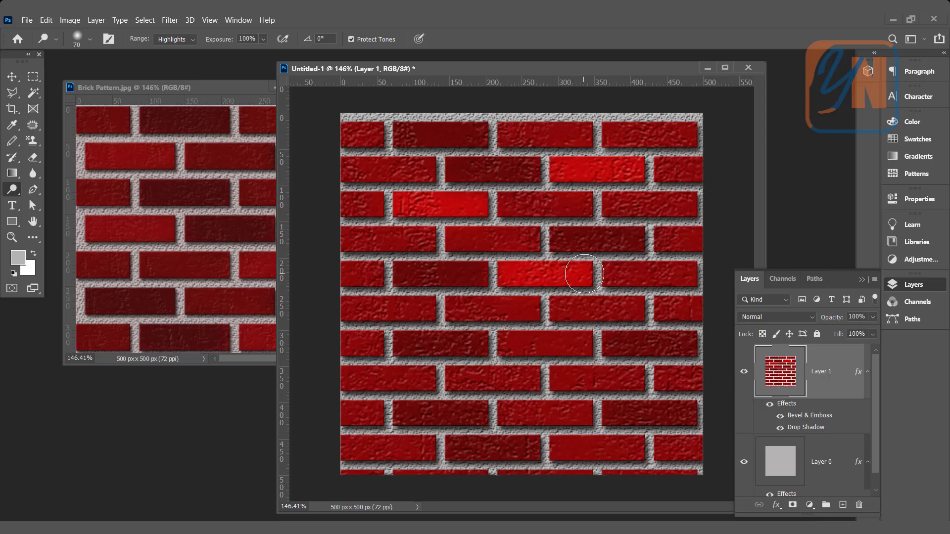
drag(430, 307, 332, 306)
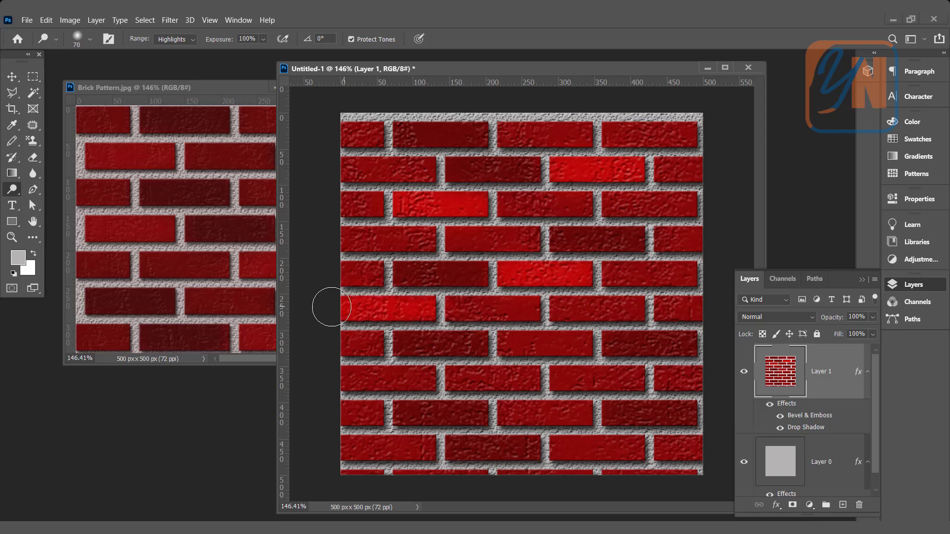
mouse_move(549, 352)
mouse_down()
mouse_move(502, 345)
mouse_move(586, 347)
mouse_up()
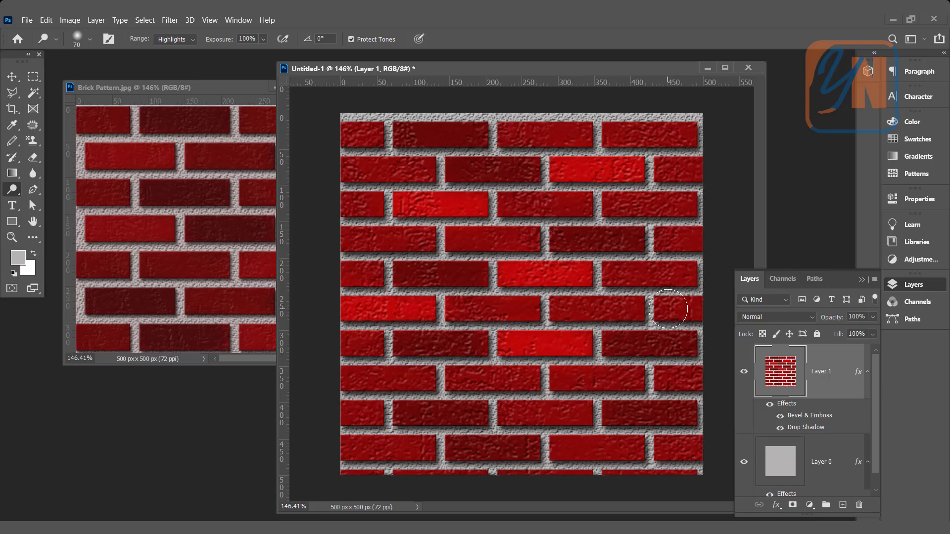
drag(668, 310, 690, 310)
drag(640, 378, 557, 379)
drag(346, 413, 379, 413)
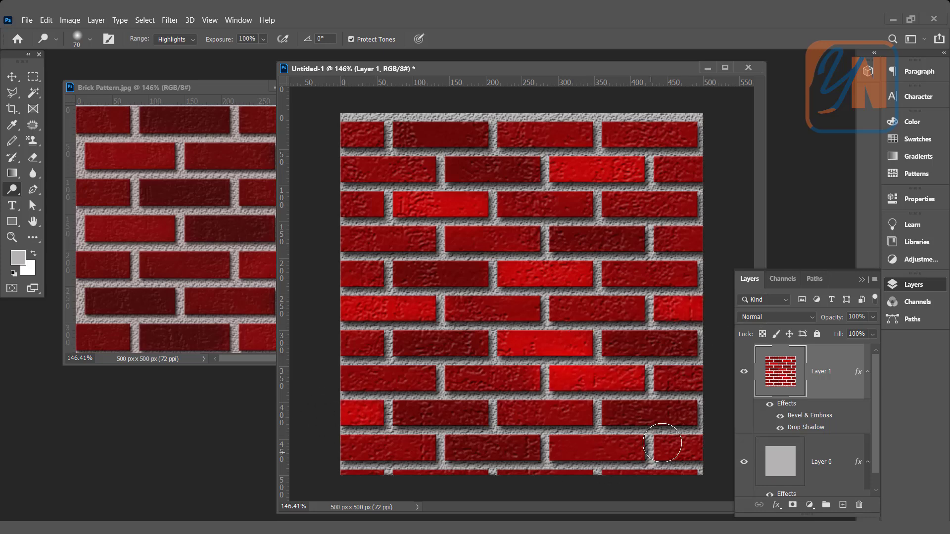
Step: Scale the brick layer to about 103% so it overhangs the canvas edges
key(v)
alt+scroll(639, 330, down, 1)
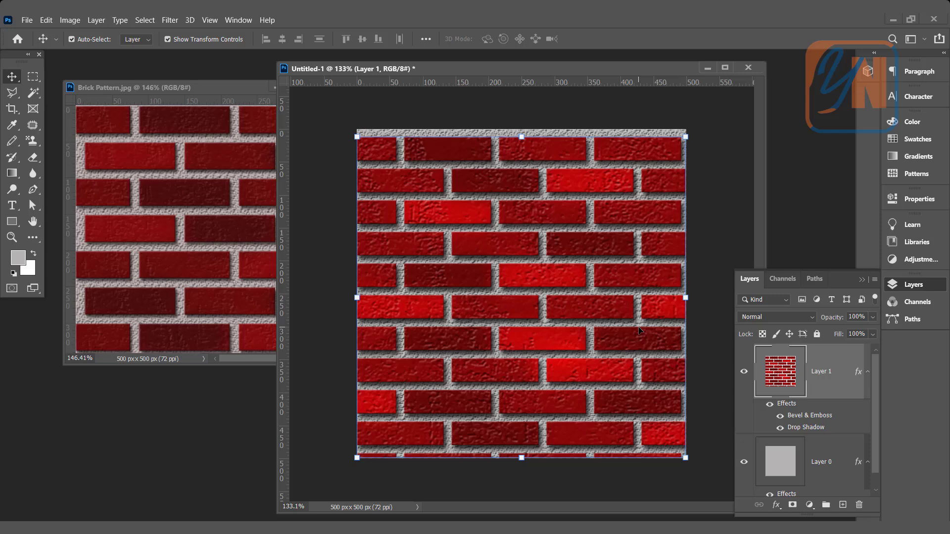
drag(685, 457, 691, 464)
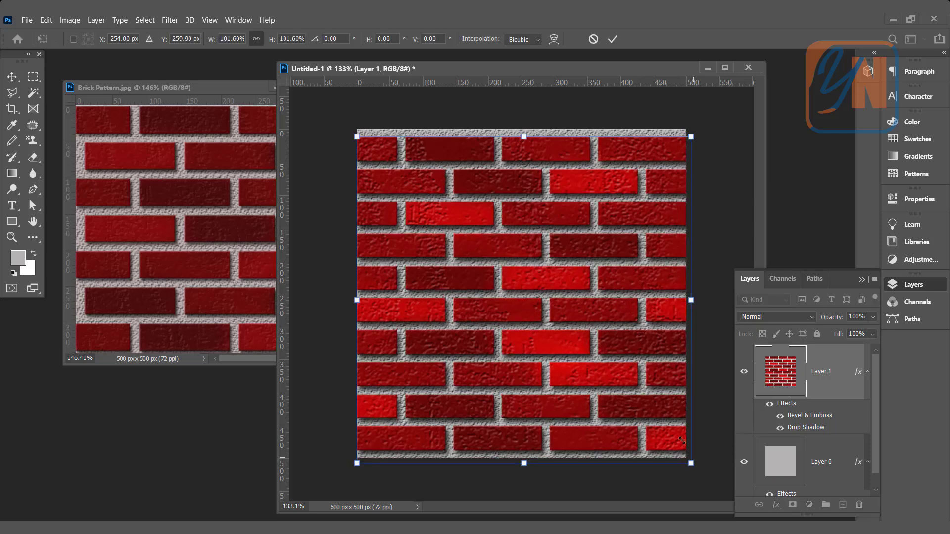
drag(362, 137, 352, 133)
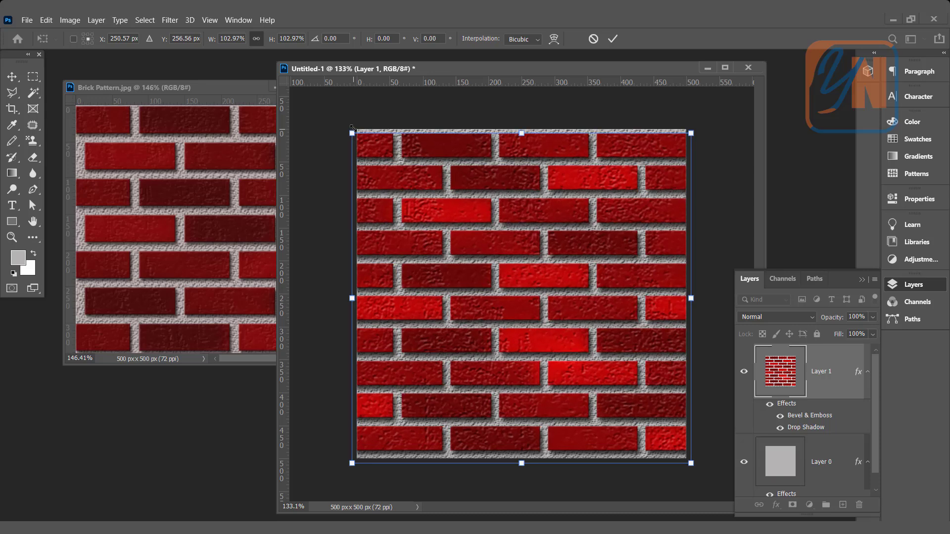
key(Return)
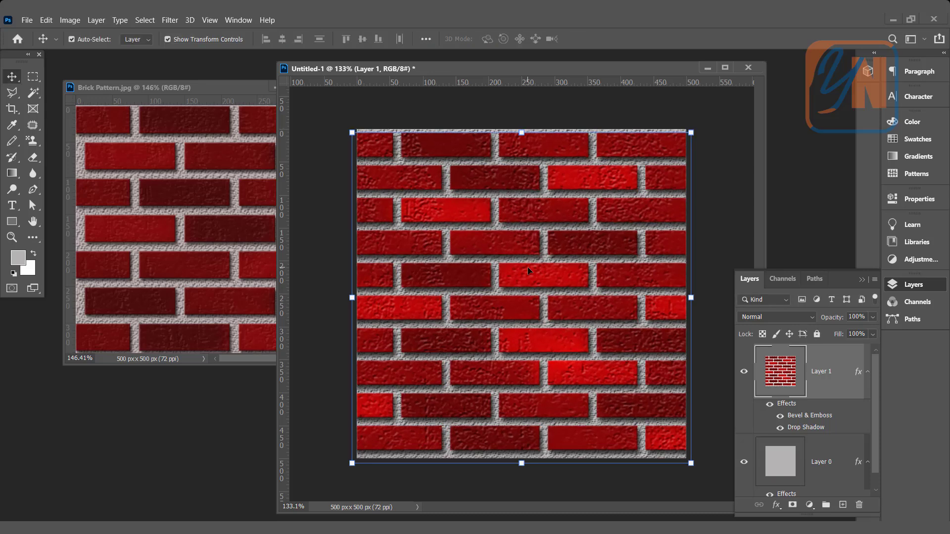